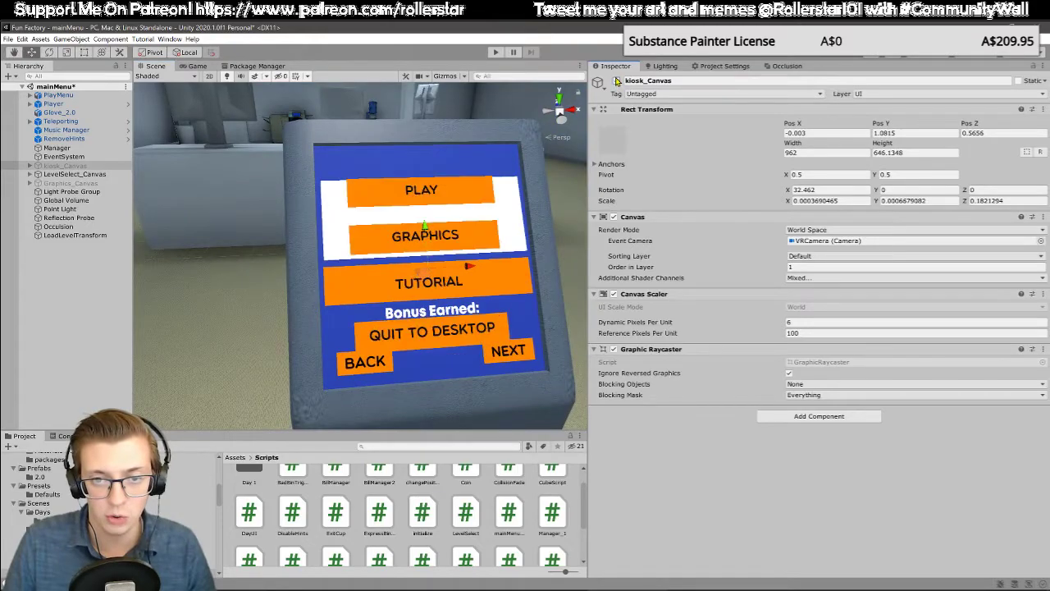
# Step: Toggle the Canvas component of kiosk_Canvas off and back on to check what it displays on the kiosk screen
pyautogui.click(613, 216)
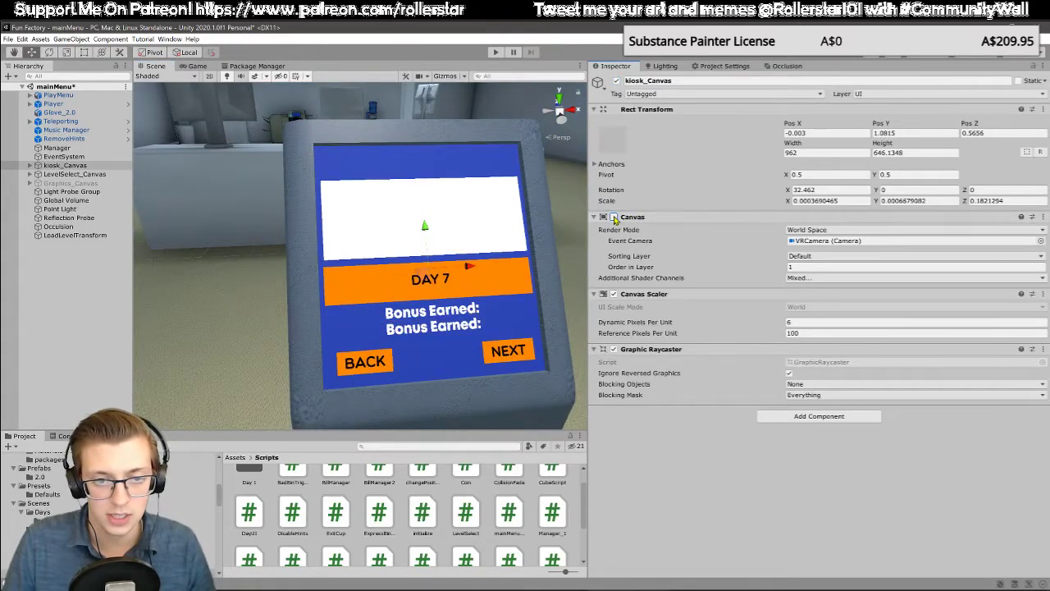
pyautogui.click(614, 217)
pyautogui.click(614, 217)
pyautogui.click(614, 217)
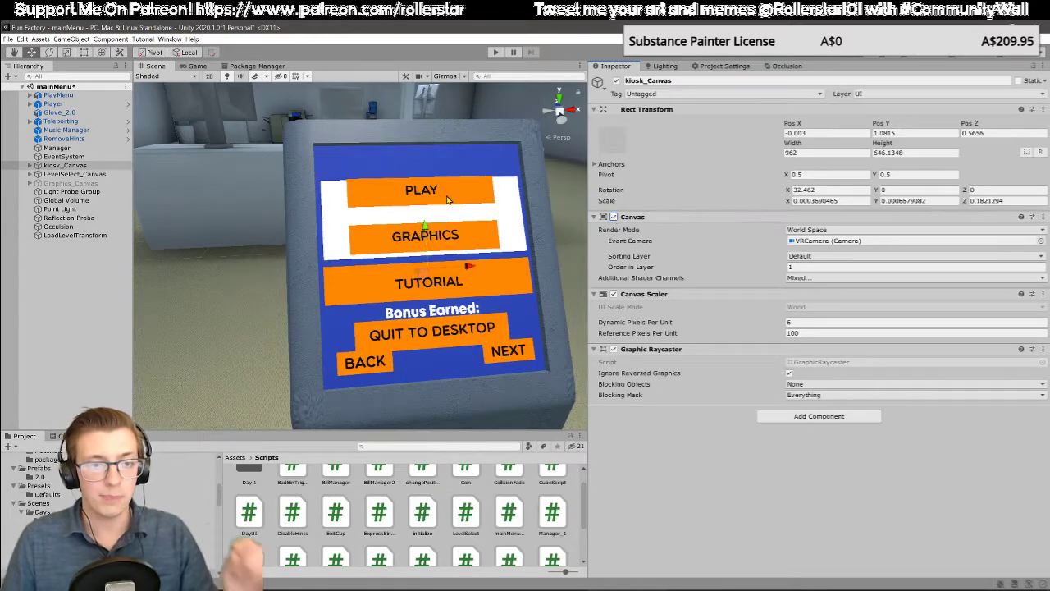
# Step: Enable the Canvas component on the Graphics_Canvas object
pyautogui.click(96, 191)
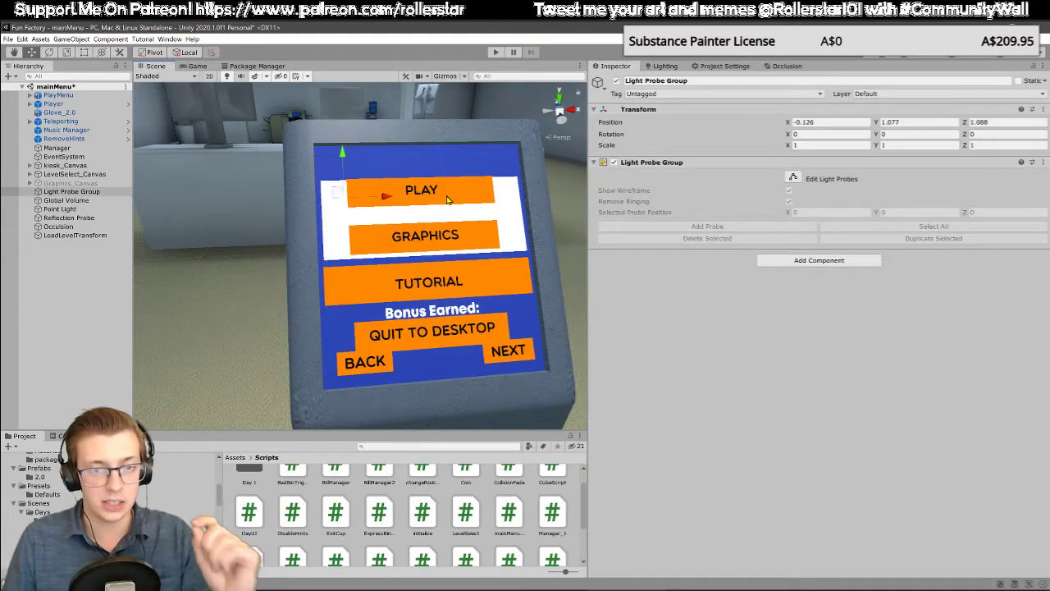
pyautogui.click(93, 183)
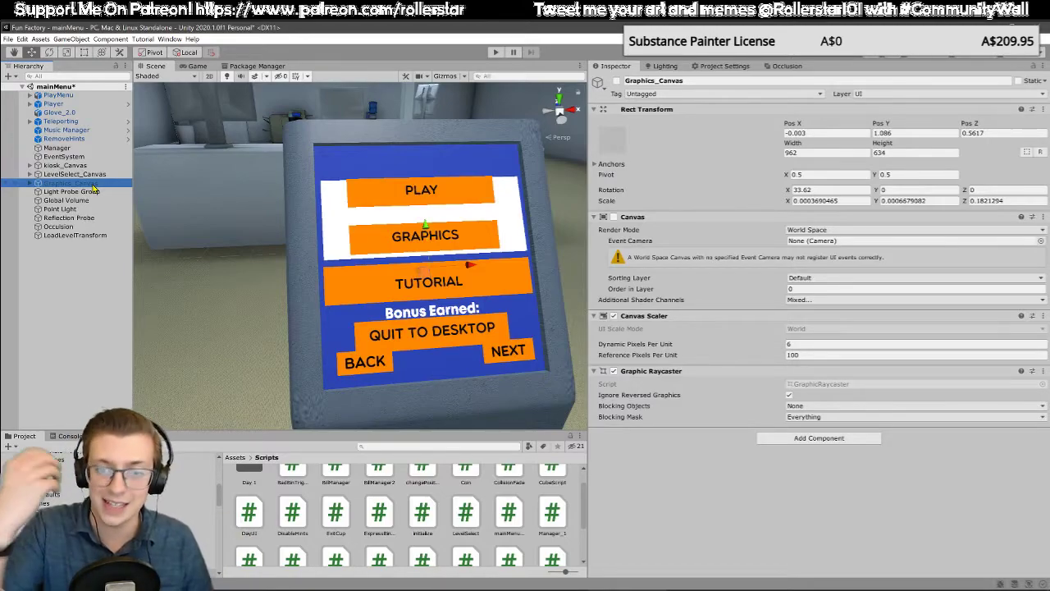
pyautogui.click(614, 216)
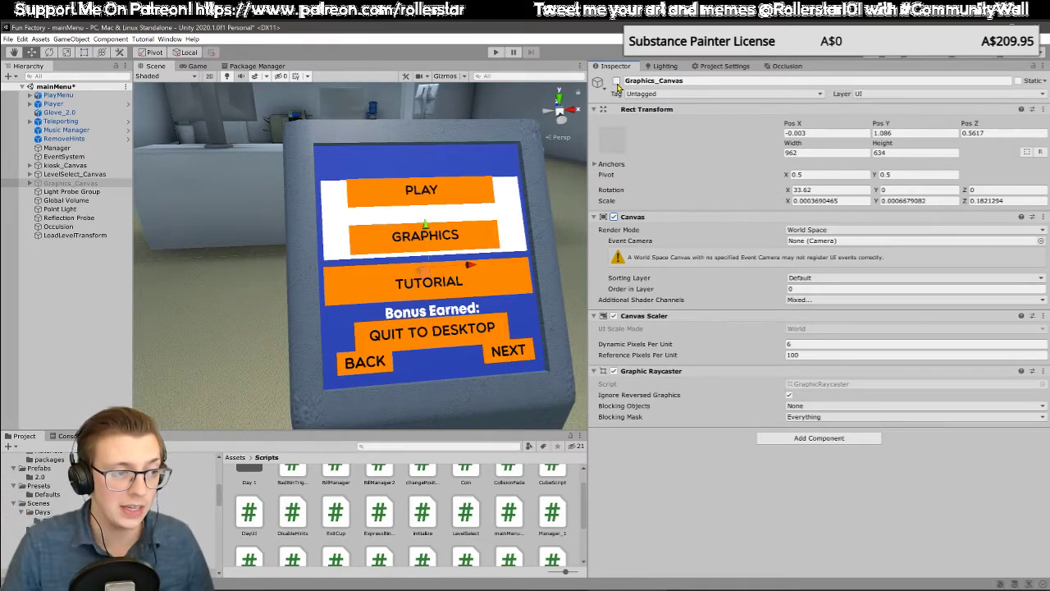
# Step: Examine the Day objects nested in LevelSelect_Canvas, including Day3 and the children of Day7
pyautogui.click(30, 173)
pyautogui.click(74, 209)
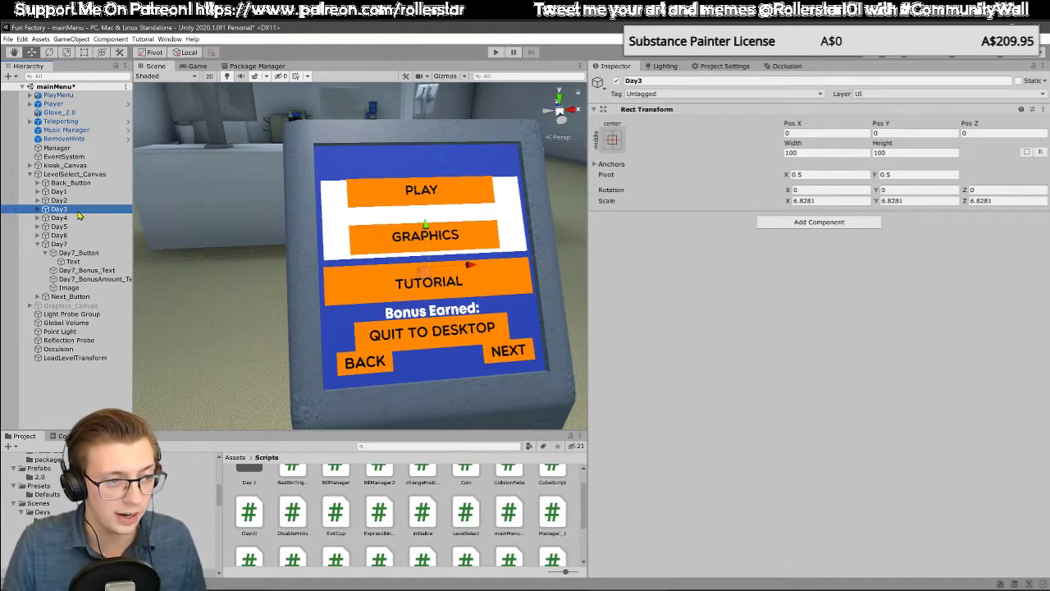
pyautogui.click(43, 253)
pyautogui.click(36, 245)
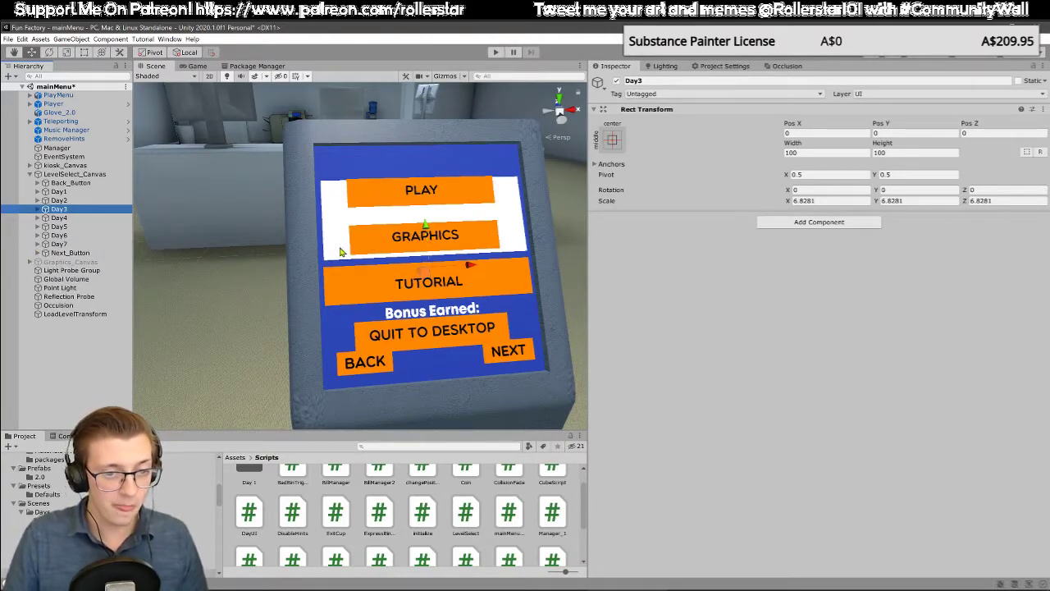
pyautogui.click(30, 175)
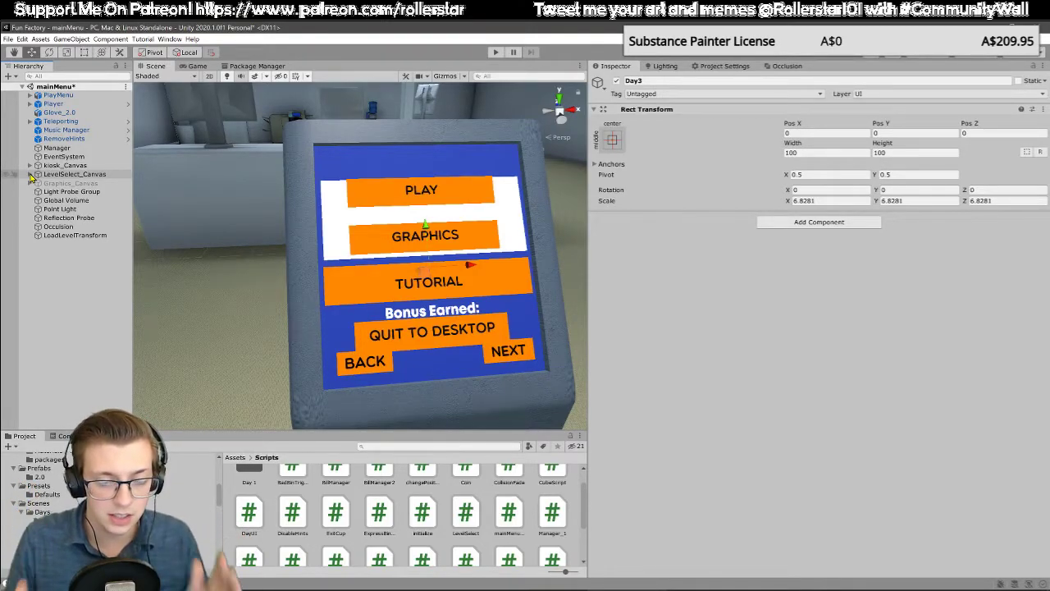
# Step: Deactivate the LevelSelect_Canvas object and view the main menu buttons alone on the kiosk
pyautogui.click(58, 175)
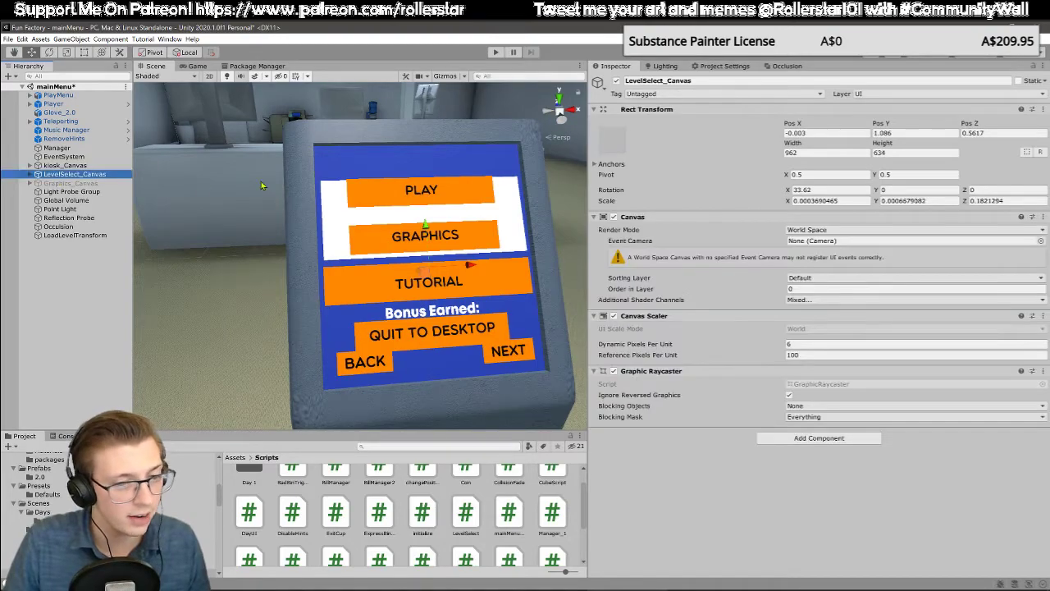
pyautogui.click(616, 82)
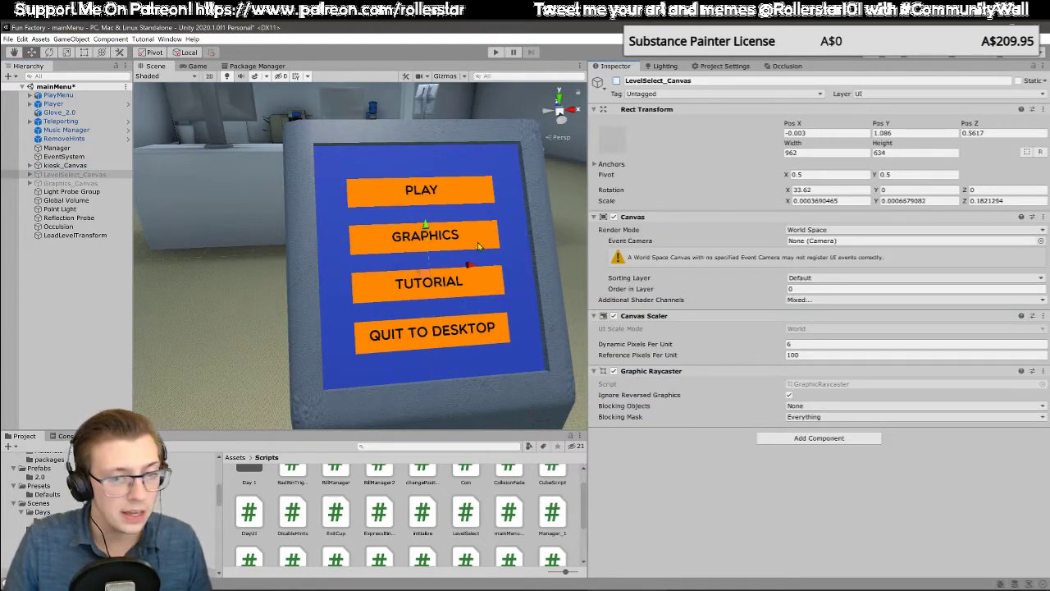
pyautogui.moveTo(477, 240); pyautogui.dragTo(465, 236, button='middle')
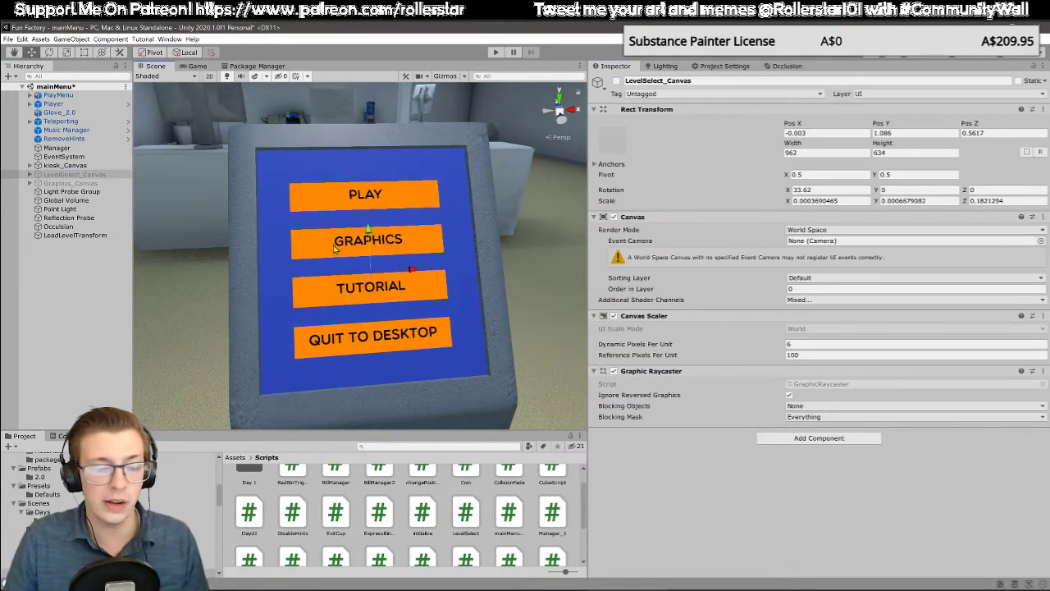
pyautogui.keyDown('alt'); pyautogui.moveTo(370, 231); pyautogui.dragTo(423, 230); pyautogui.keyUp('alt')
pyautogui.moveTo(460, 206); pyautogui.dragTo(451, 228, button='right')
pyautogui.scroll(-7, 459, 218)
pyautogui.scroll(7, 449, 224)
pyautogui.scroll(5, 448, 224)
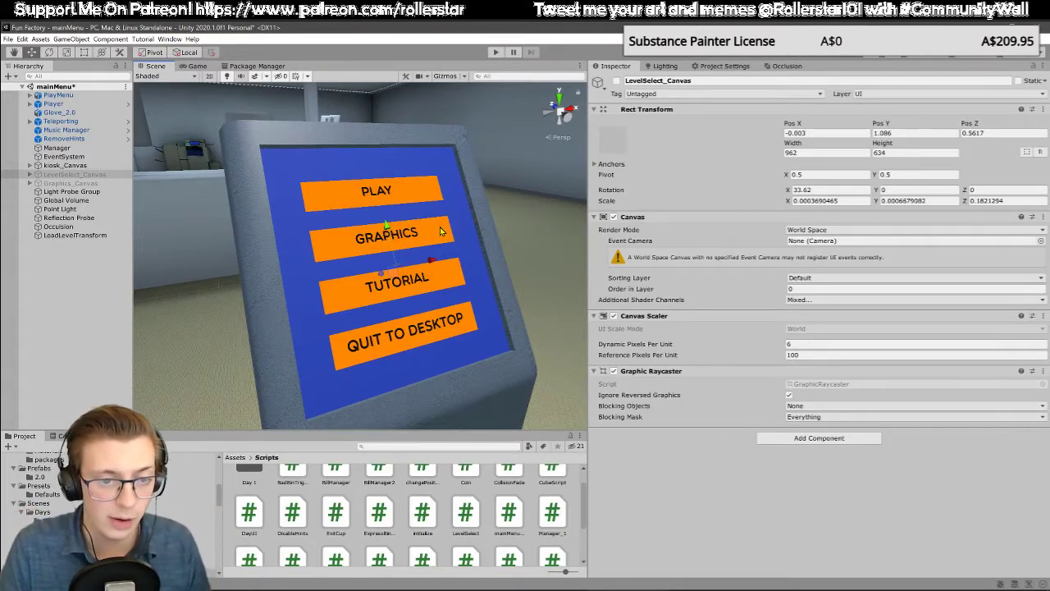
# Step: Deactivate kiosk_Canvas and activate LevelSelect_Canvas so the kiosk shows only the level selection screen
pyautogui.click(92, 175)
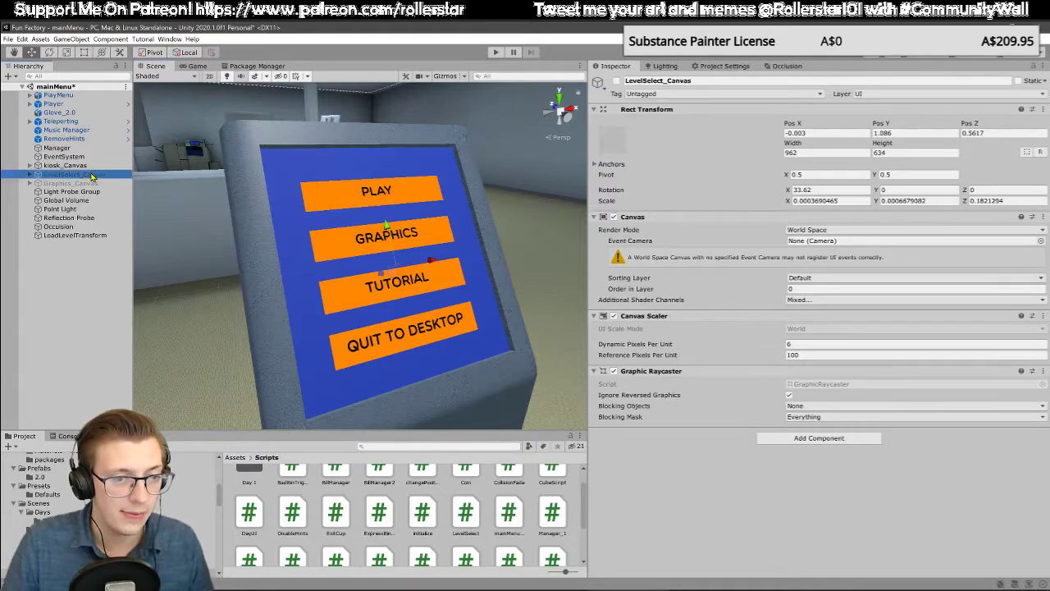
pyautogui.click(123, 166)
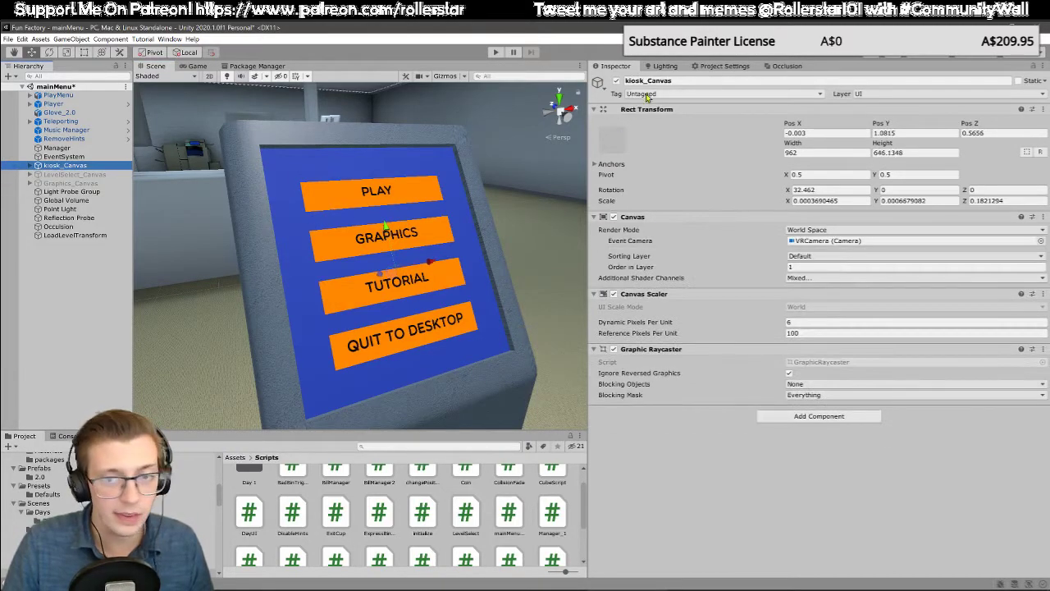
pyautogui.click(616, 80)
pyautogui.click(92, 175)
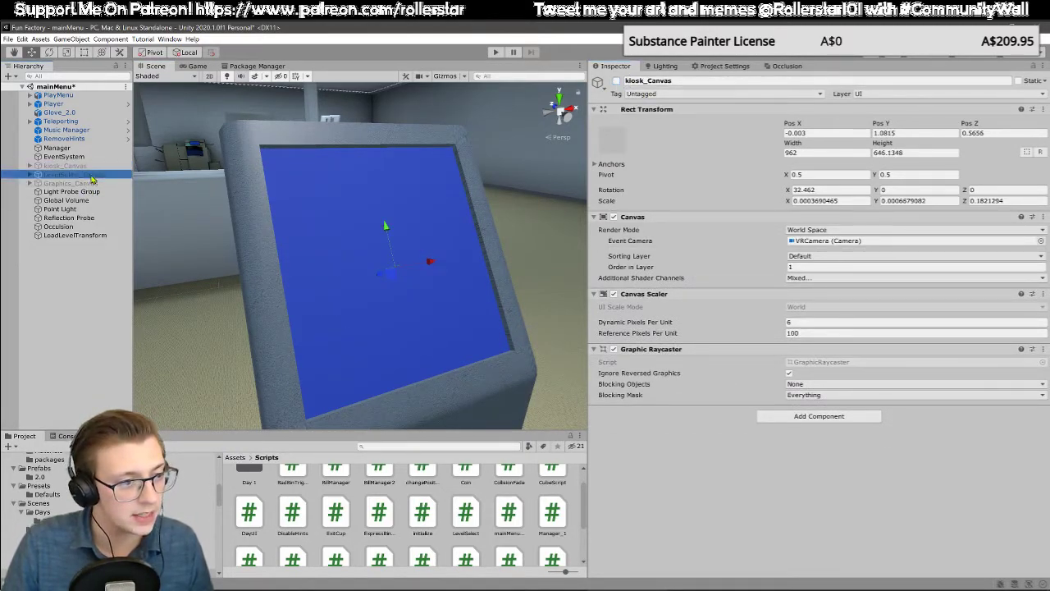
pyautogui.click(616, 80)
pyautogui.keyDown('alt'); pyautogui.moveTo(501, 201); pyautogui.dragTo(316, 215); pyautogui.keyUp('alt')
pyautogui.moveTo(316, 215)
pyautogui.mouseDown(button='middle')
pyautogui.moveTo(375, 222)
pyautogui.moveTo(307, 210)
pyautogui.mouseUp(button='middle')
pyautogui.keyDown('alt'); pyautogui.moveTo(368, 226); pyautogui.dragTo(382, 228); pyautogui.keyUp('alt')
pyautogui.moveTo(438, 135); pyautogui.dragTo(434, 228, button='middle')
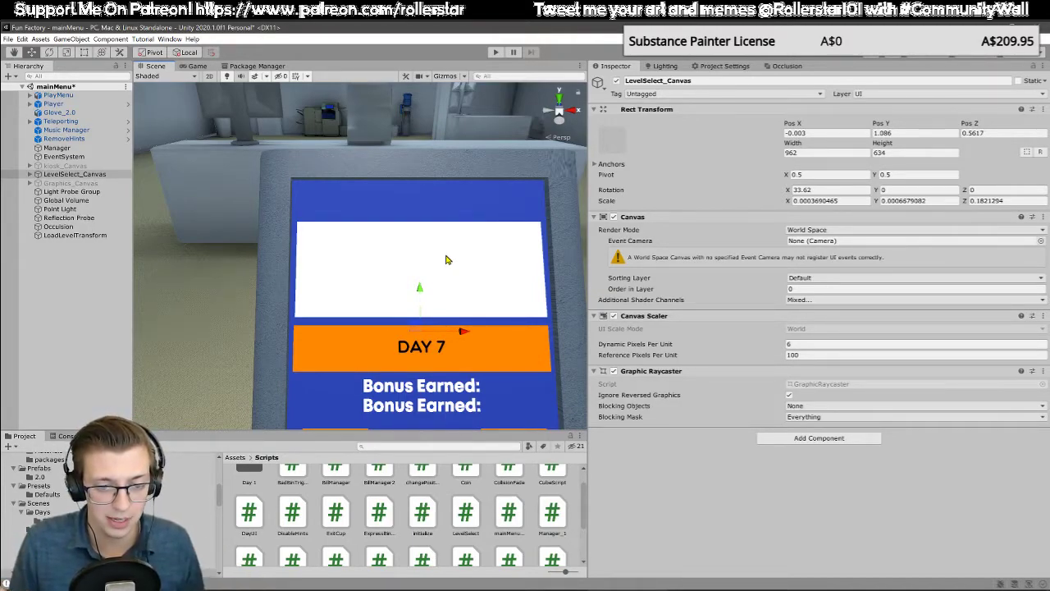
pyautogui.moveTo(450, 286); pyautogui.dragTo(447, 284, button='middle')
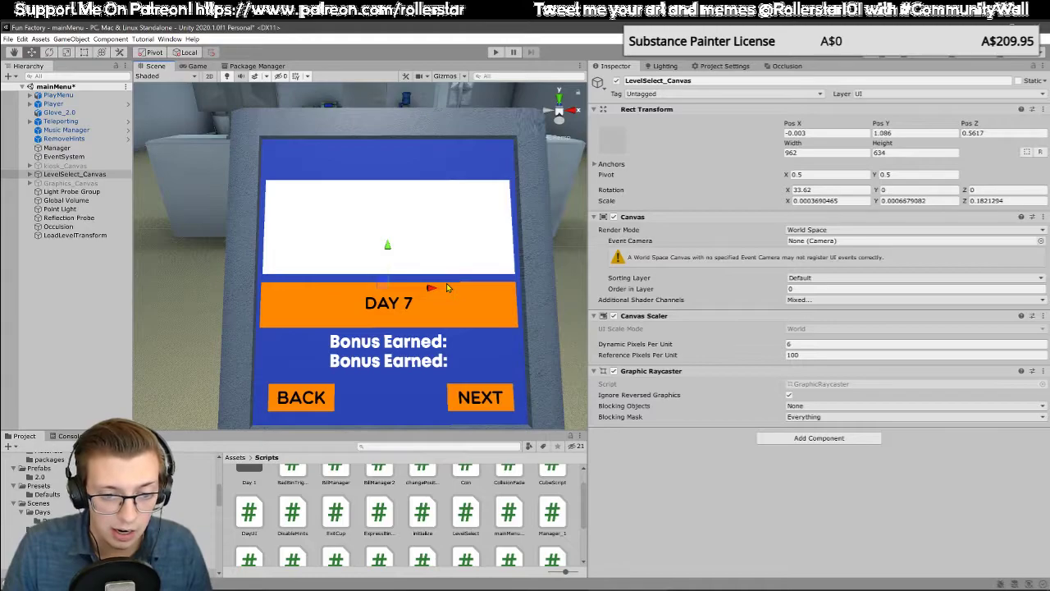
pyautogui.moveTo(447, 284); pyautogui.dragTo(450, 278, button='middle')
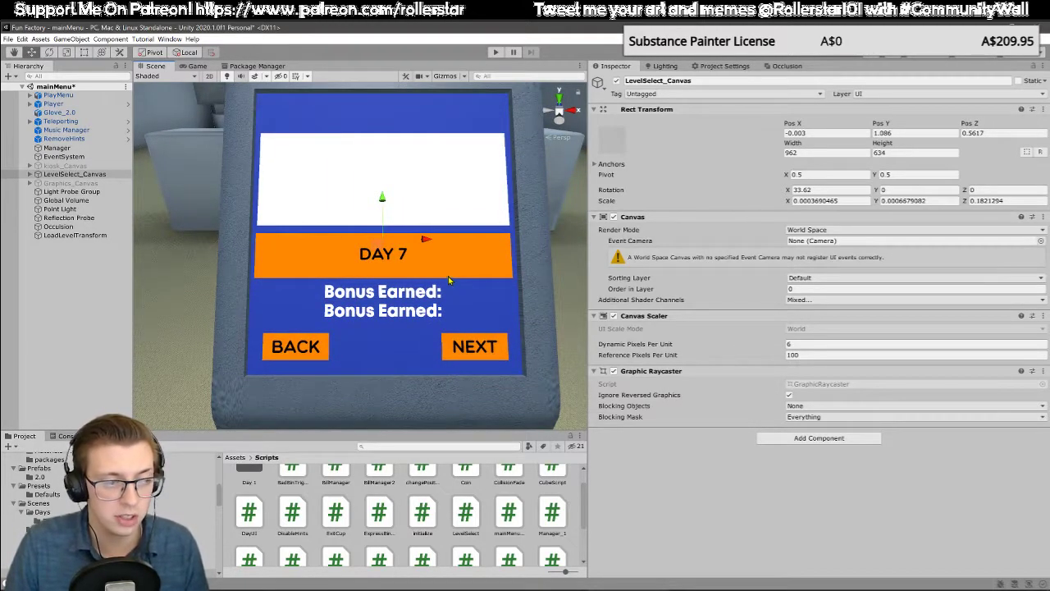
# Step: Deactivate the Day2 through Day7 objects under LevelSelect_Canvas, leaving only Day1 active
pyautogui.click(30, 174)
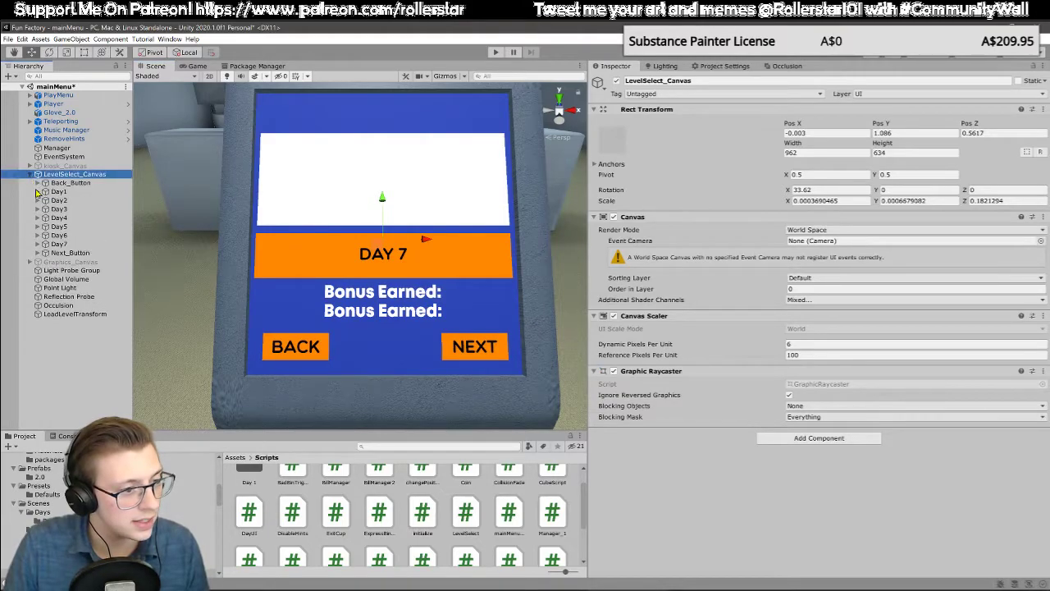
pyautogui.click(59, 244)
pyautogui.keyDown('shift'); pyautogui.click(74, 200); pyautogui.keyUp('shift')
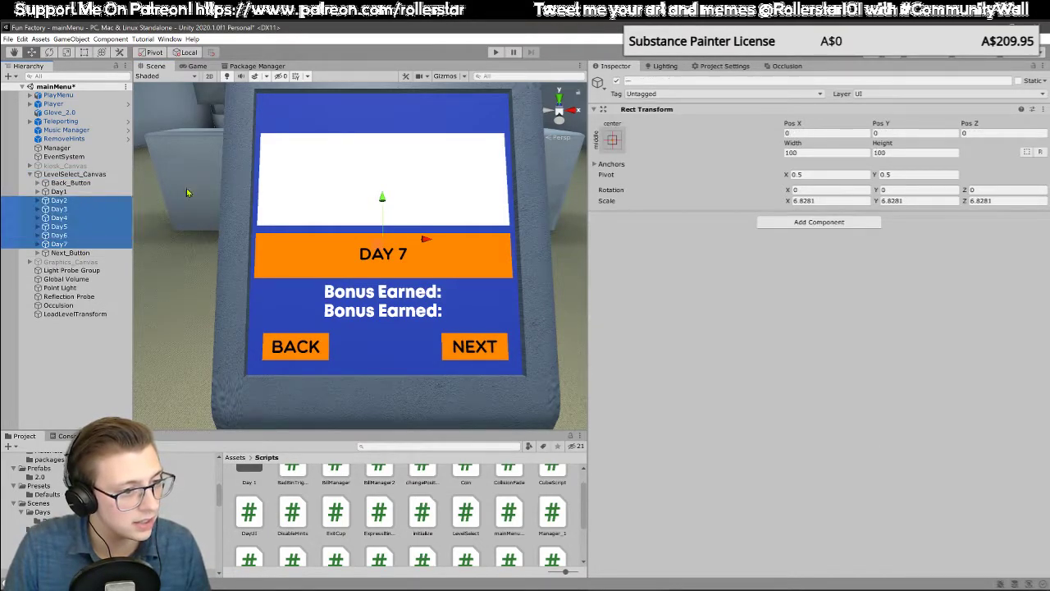
pyautogui.click(616, 81)
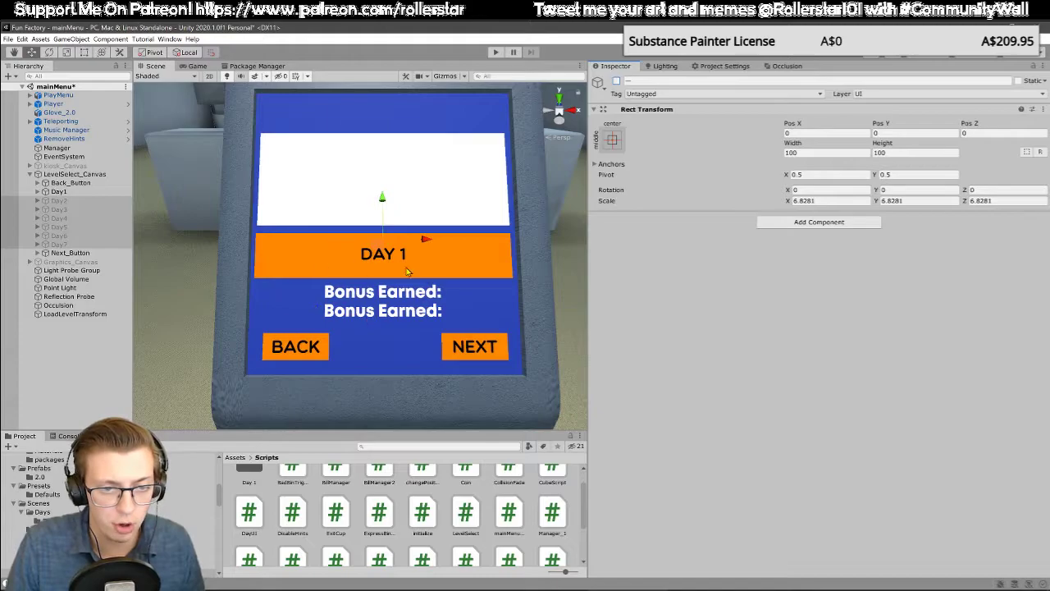
# Step: Examine Day1's two bonus text objects, Day1_Bonus_Text and Day1_BonusAmount_Text, on the level selection screen
pyautogui.click(371, 298)
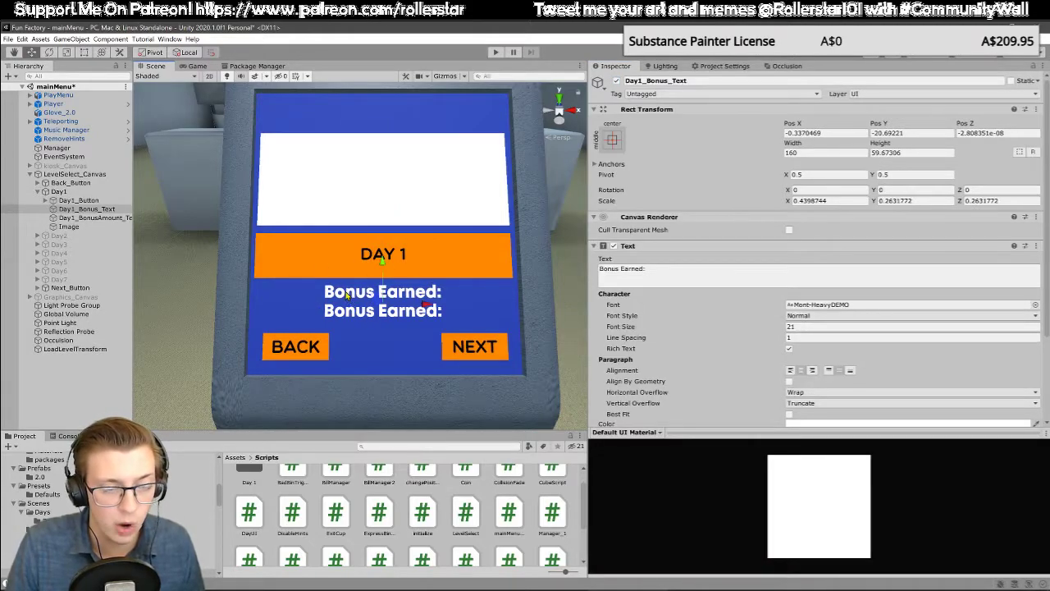
pyautogui.click(347, 295)
pyautogui.click(347, 295)
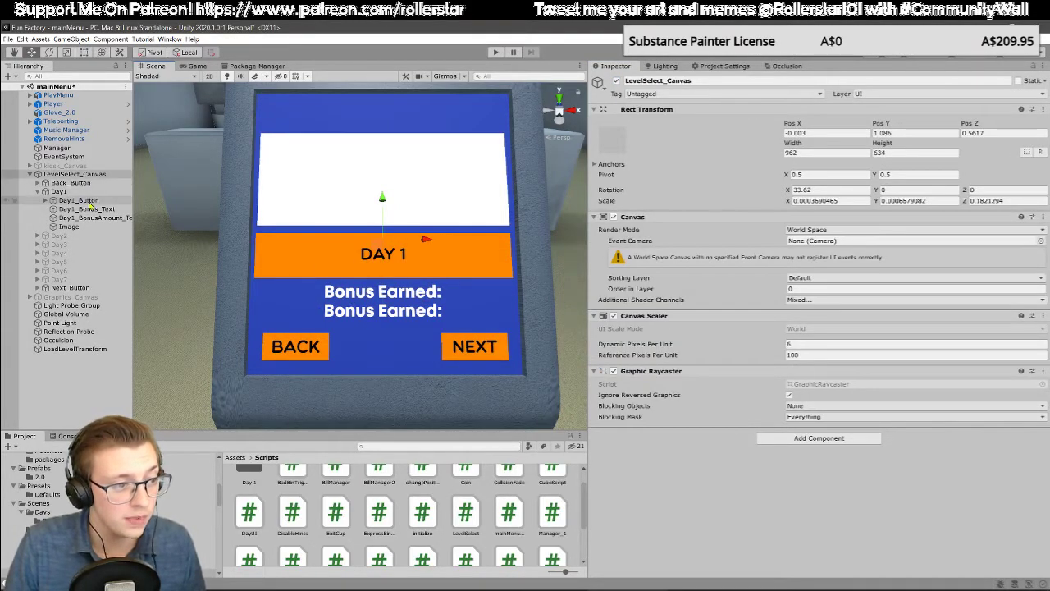
pyautogui.click(362, 294)
pyautogui.click(358, 316)
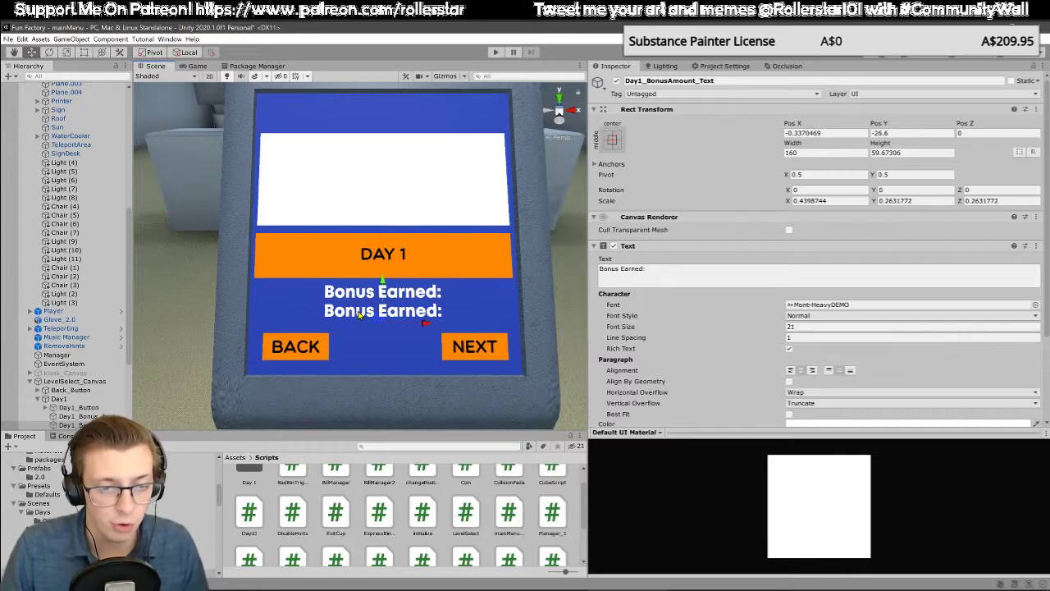
pyautogui.moveTo(348, 272); pyautogui.dragTo(359, 316, button='middle')
pyautogui.moveTo(425, 336); pyautogui.dragTo(413, 306, button='middle')
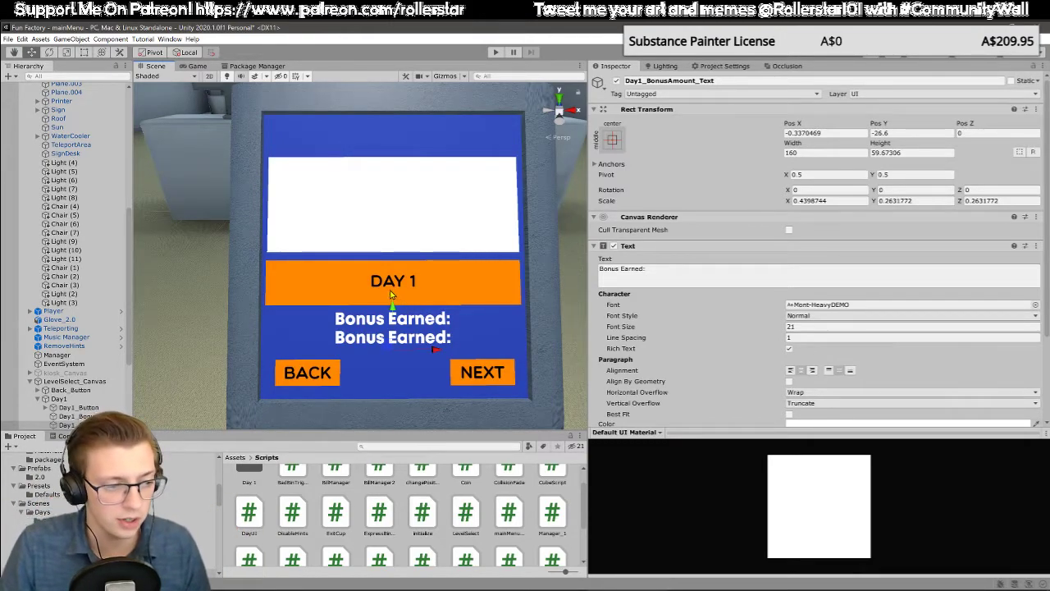
pyautogui.moveTo(399, 299); pyautogui.dragTo(383, 277, button='middle')
# Step: Deactivate the whole LevelSelect_Canvas object
pyautogui.scroll(-5, 70, 278)
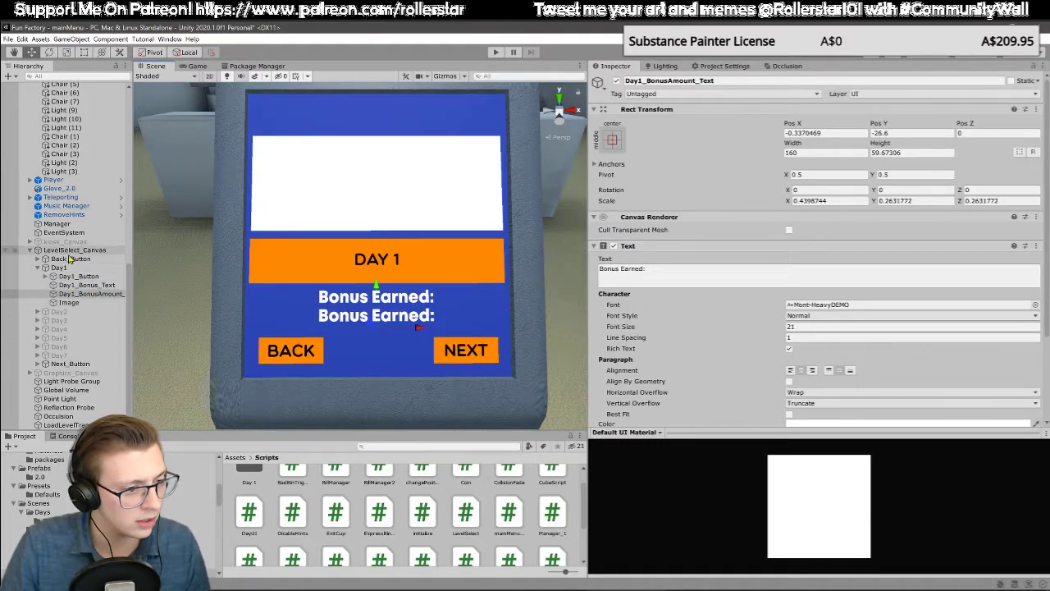
pyautogui.click(115, 251)
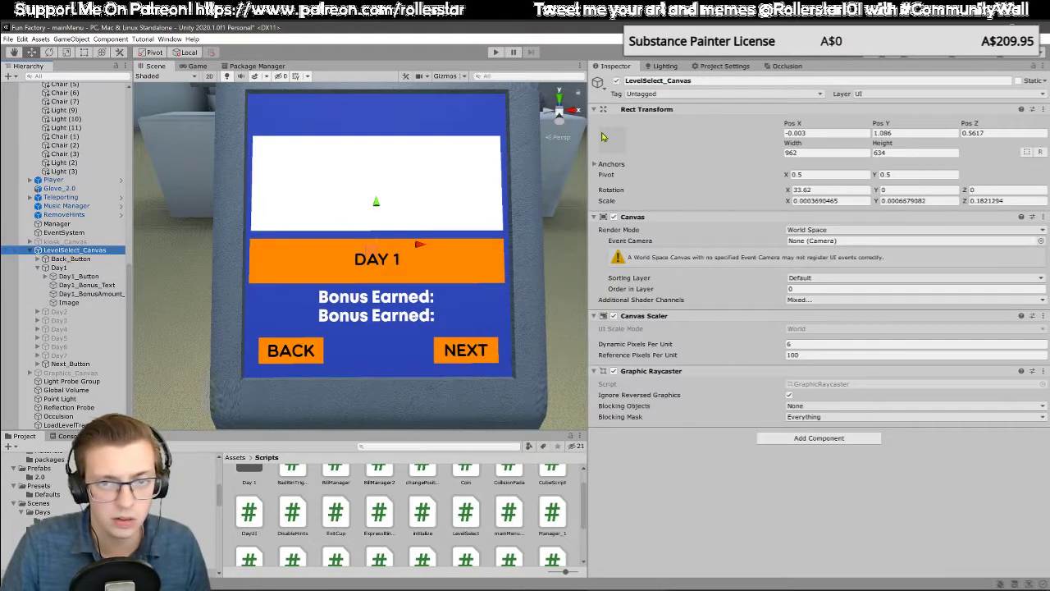
pyautogui.click(617, 83)
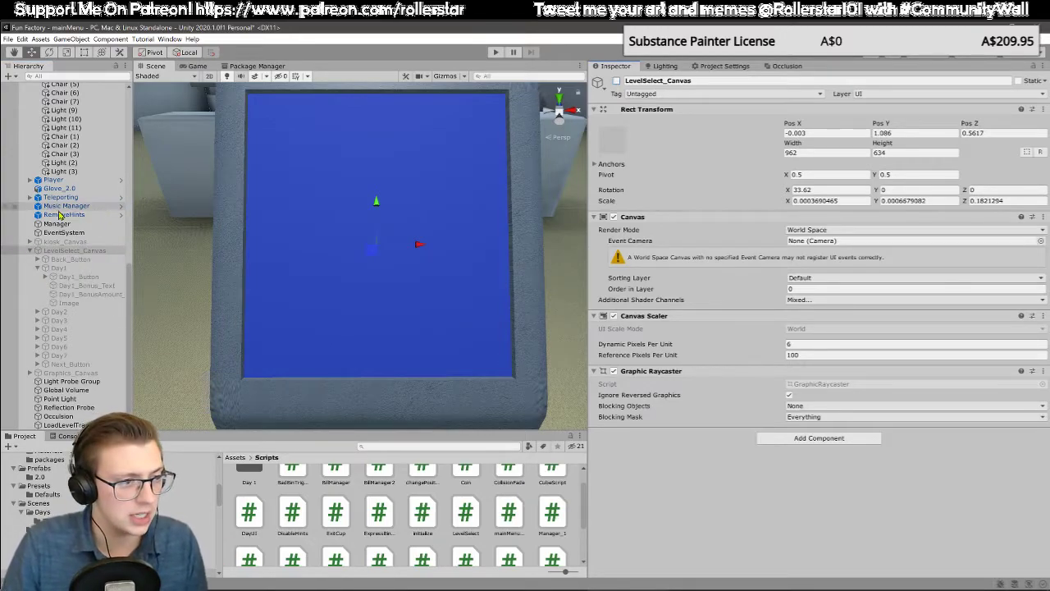
# Step: Set the Day Selection array size to 6 in the Manager object's Level Select script
pyautogui.scroll(3, 65, 279)
pyautogui.click(57, 289)
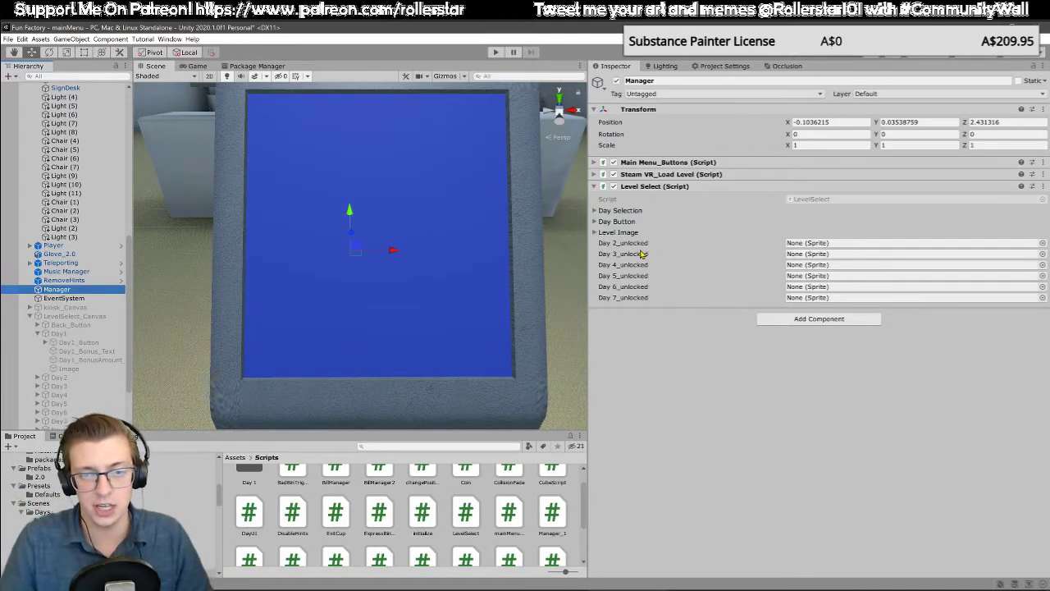
pyautogui.click(595, 211)
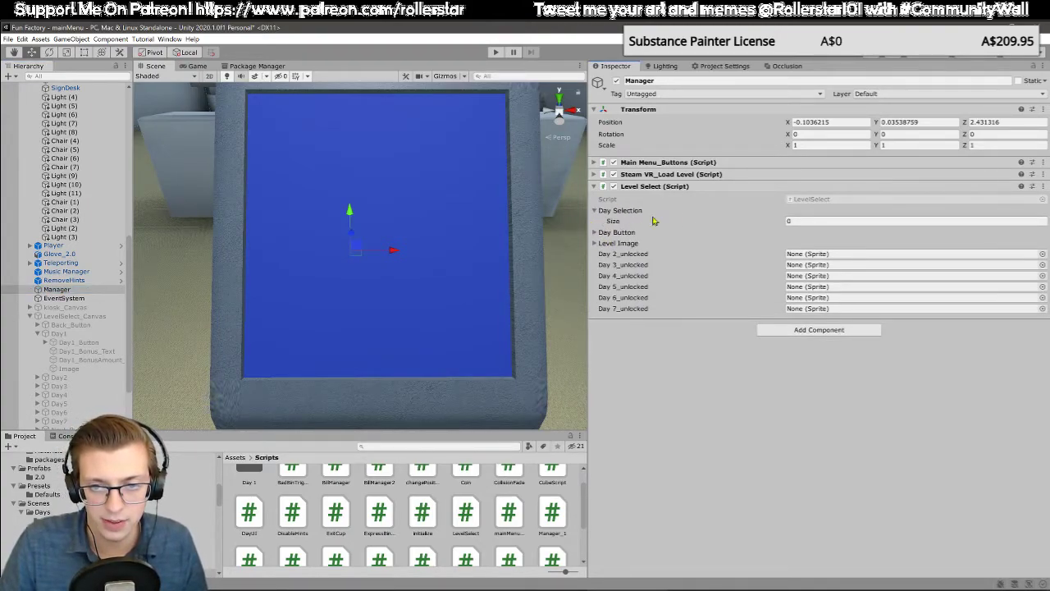
pyautogui.click(819, 221)
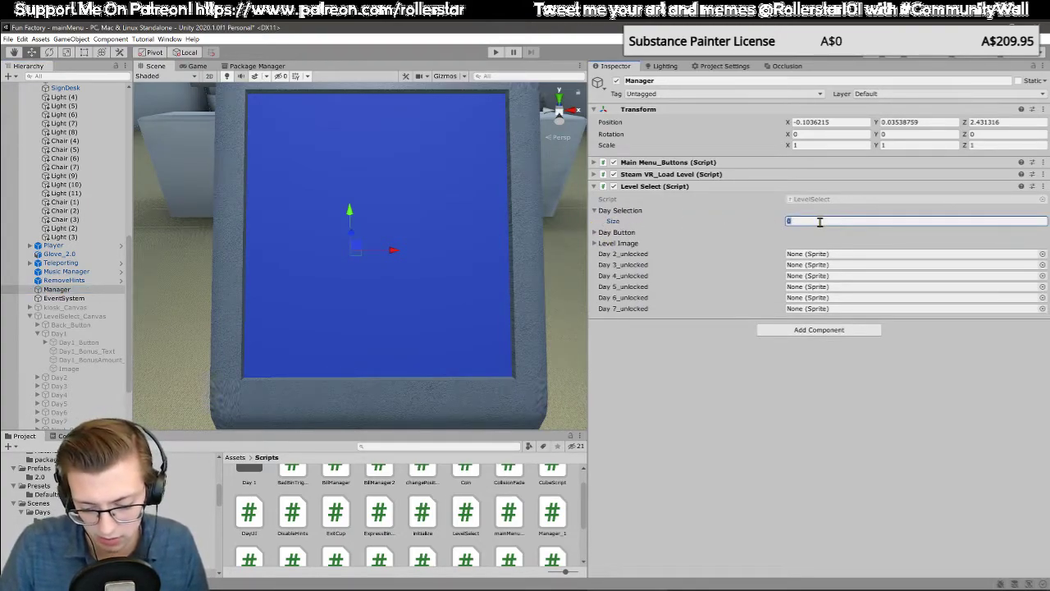
pyautogui.write('6')
pyautogui.press('Return')
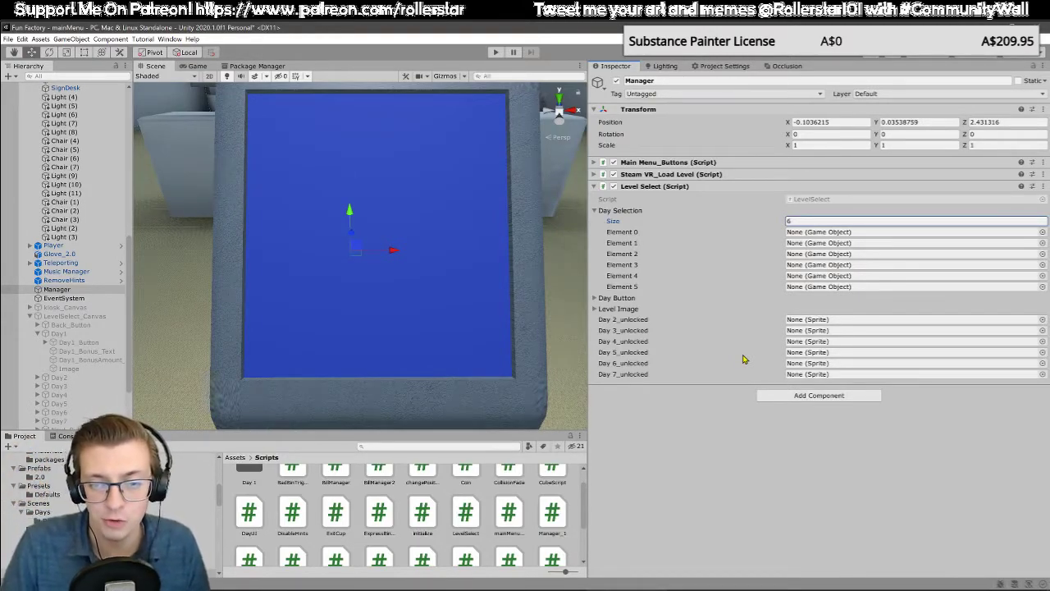
# Step: Reset the Day Selection array size to 0 in the Manager's Level Select script, and collapse the array and the LevelSelect_Canvas hierarchy
pyautogui.doubleClick(789, 220)
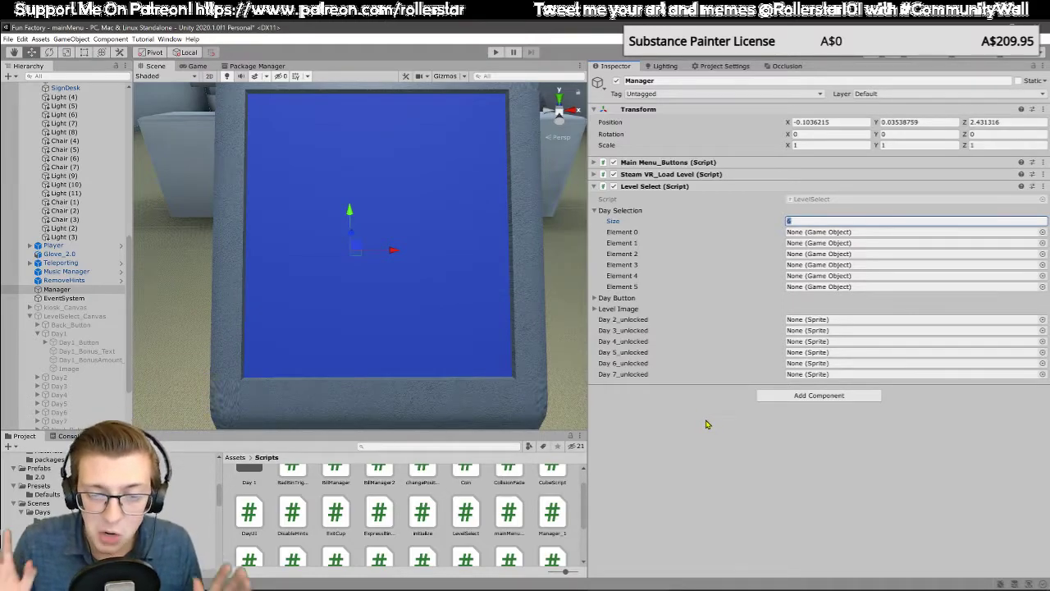
pyautogui.click(610, 306)
pyautogui.click(610, 306)
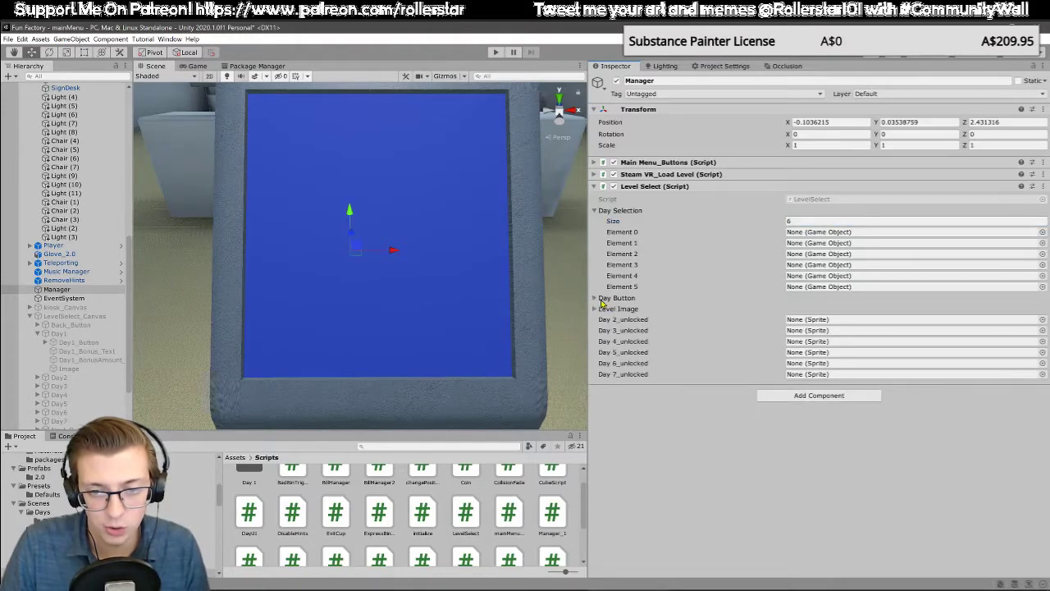
pyautogui.click(792, 221)
pyautogui.write('0')
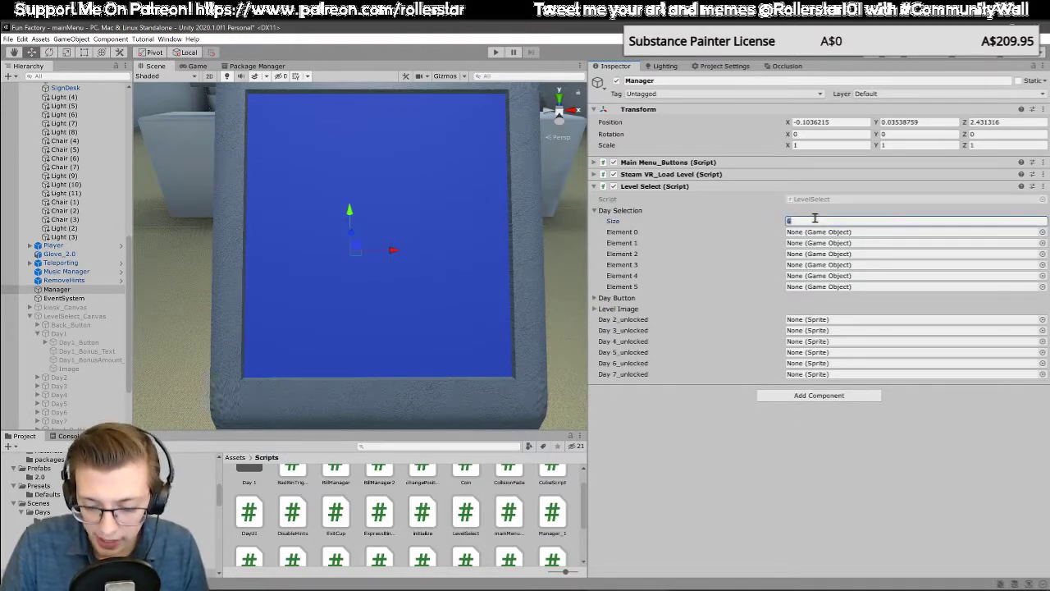
pyautogui.press('Return')
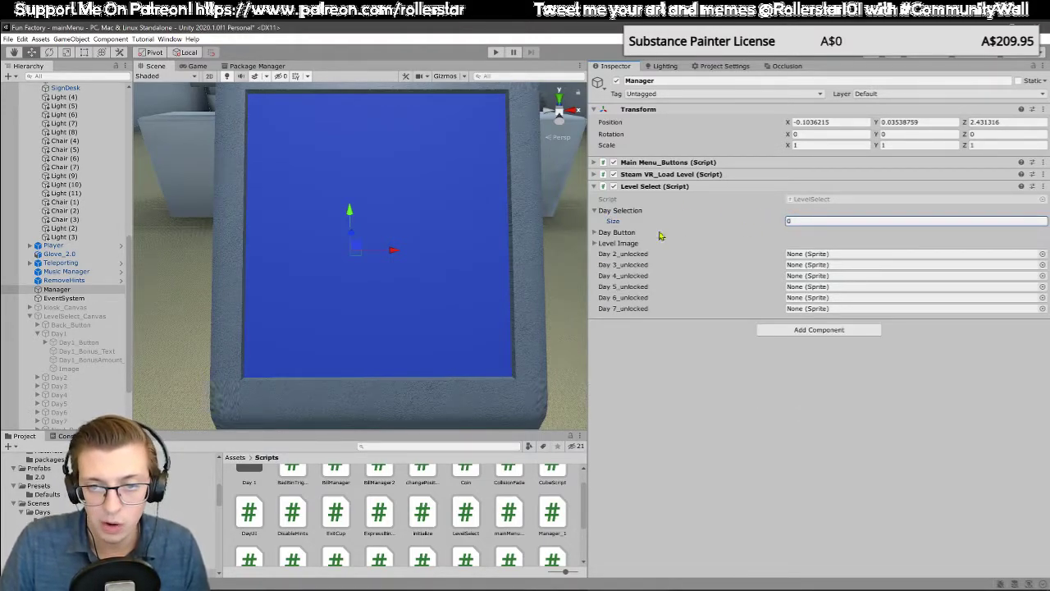
pyautogui.click(598, 212)
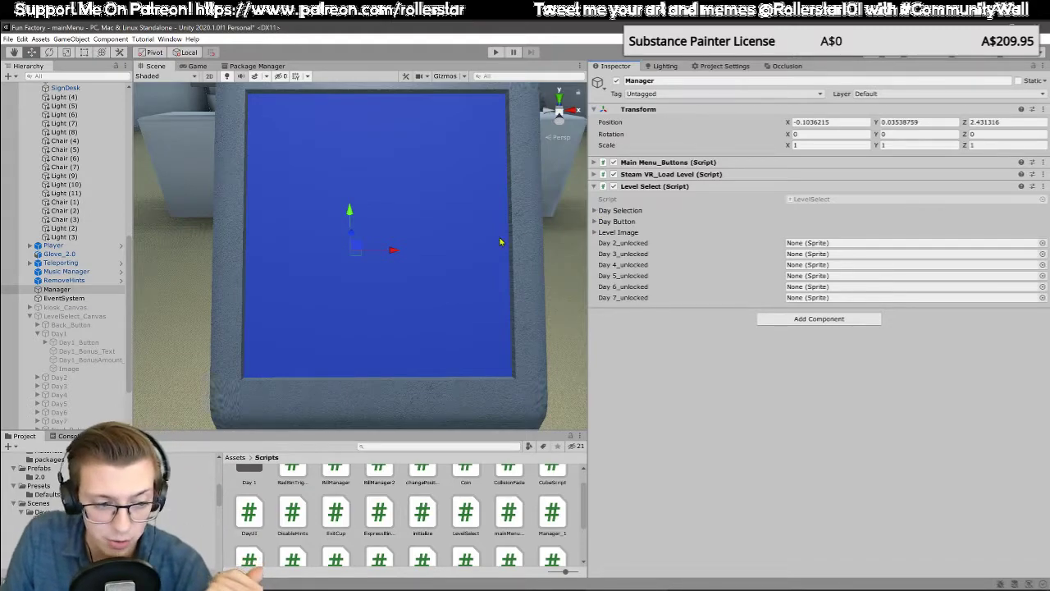
pyautogui.click(31, 318)
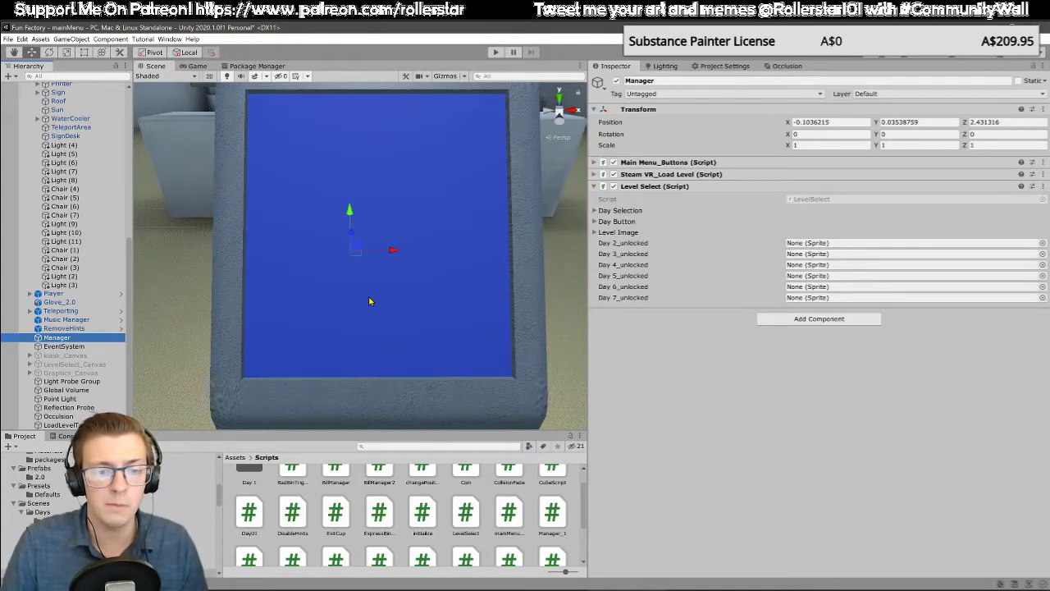
# Step: Examine the row of green waiting chairs along the lobby wall, including the seat and armrests of the chair nearest the entrance
pyautogui.keyDown('alt'); pyautogui.moveTo(370, 301); pyautogui.dragTo(439, 278); pyautogui.keyUp('alt')
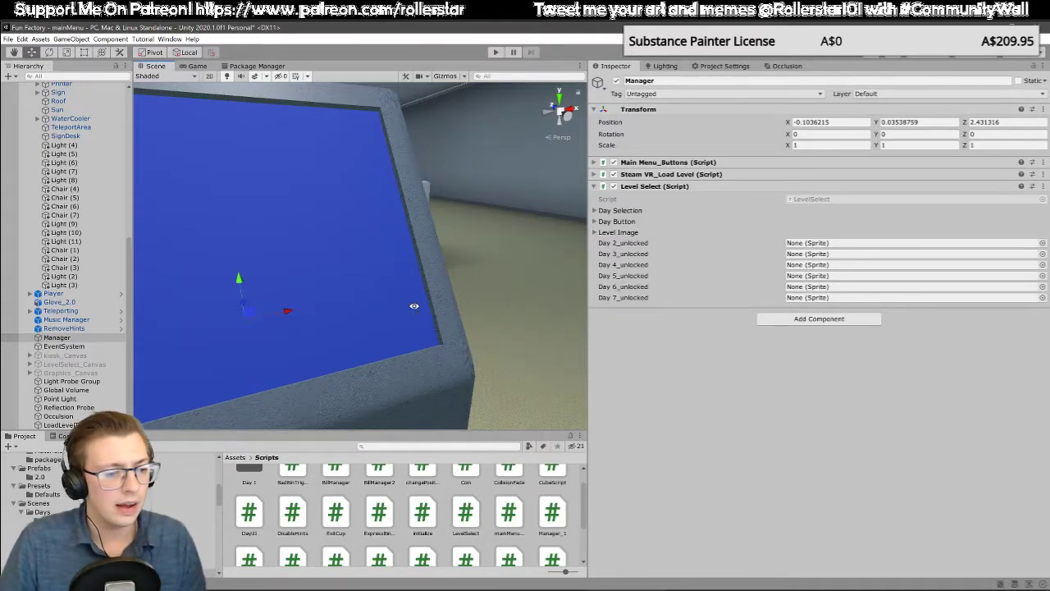
pyautogui.keyDown('alt'); pyautogui.moveTo(414, 306); pyautogui.dragTo(370, 322); pyautogui.keyUp('alt')
pyautogui.moveTo(370, 322); pyautogui.dragTo(321, 295, button='middle')
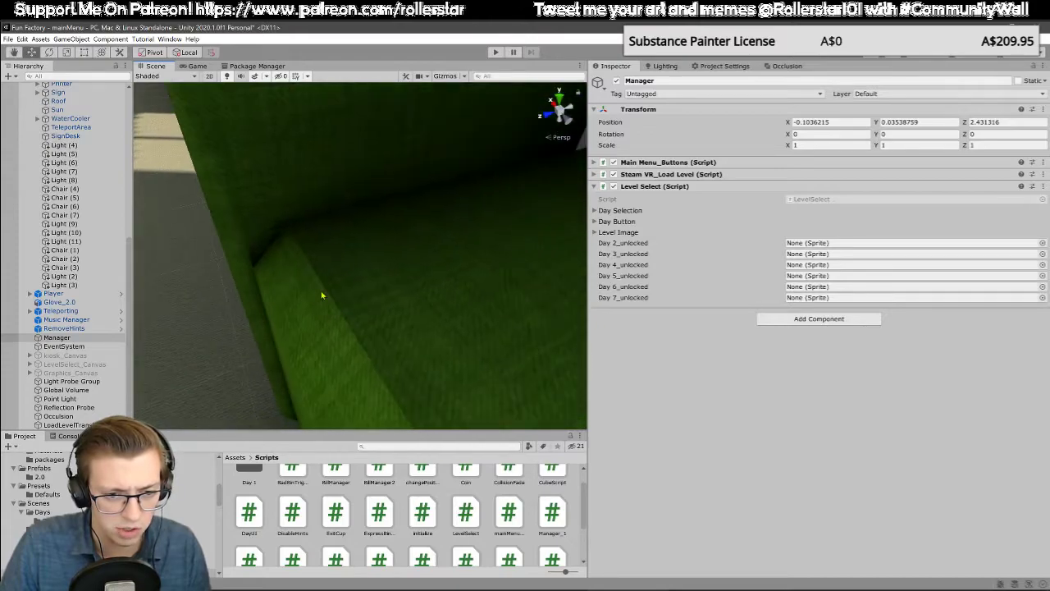
pyautogui.keyDown('alt'); pyautogui.moveTo(320, 296); pyautogui.dragTo(267, 230); pyautogui.keyUp('alt')
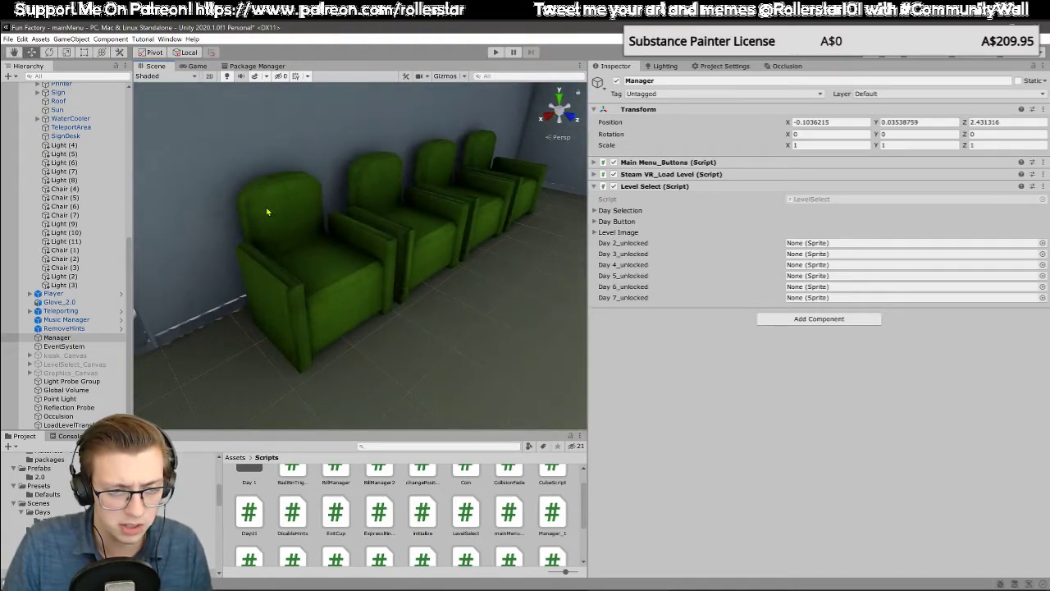
pyautogui.keyDown('alt'); pyautogui.moveTo(414, 278); pyautogui.dragTo(344, 242); pyautogui.keyUp('alt')
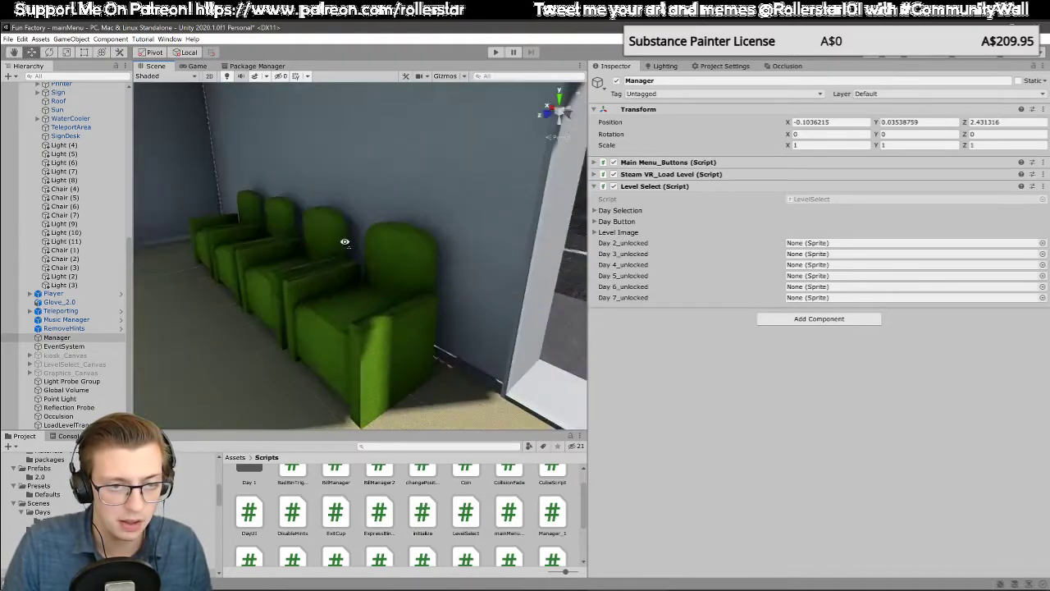
pyautogui.moveTo(344, 242); pyautogui.dragTo(429, 255, button='right')
pyautogui.moveTo(429, 255)
pyautogui.mouseDown(button='middle')
pyautogui.moveTo(368, 262)
pyautogui.moveTo(452, 267)
pyautogui.moveTo(437, 272)
pyautogui.mouseUp(button='middle')
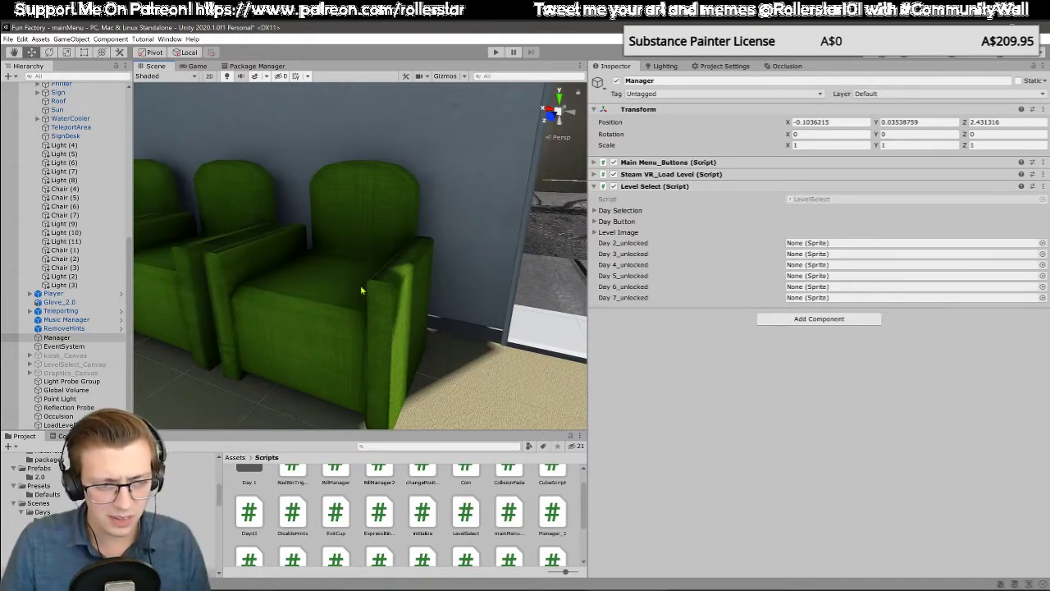
pyautogui.moveTo(323, 288); pyautogui.dragTo(420, 309, button='right')
pyautogui.click(410, 301)
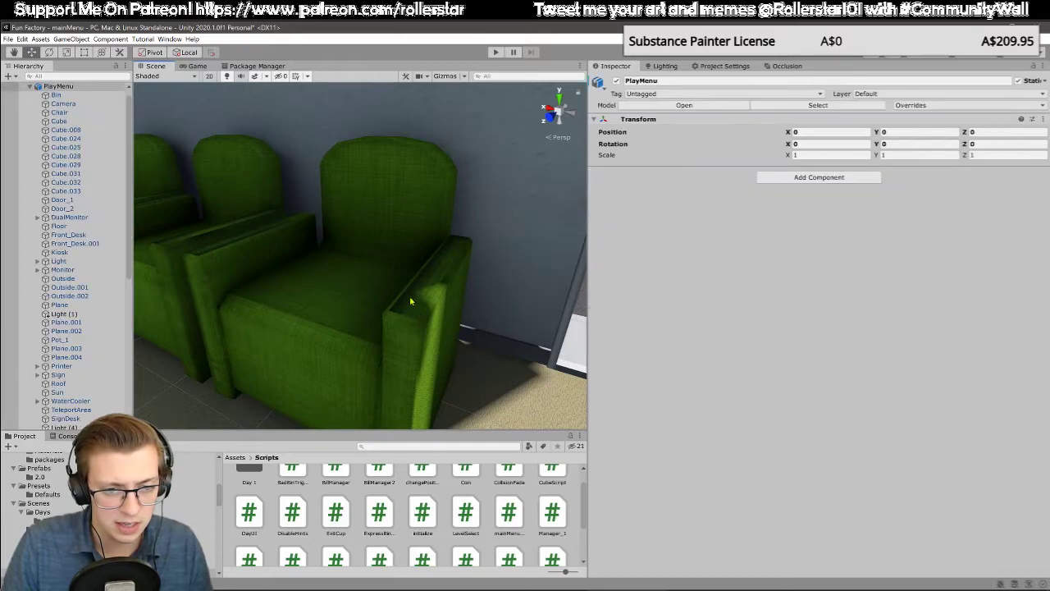
pyautogui.moveTo(251, 259); pyautogui.dragTo(511, 304, button='right')
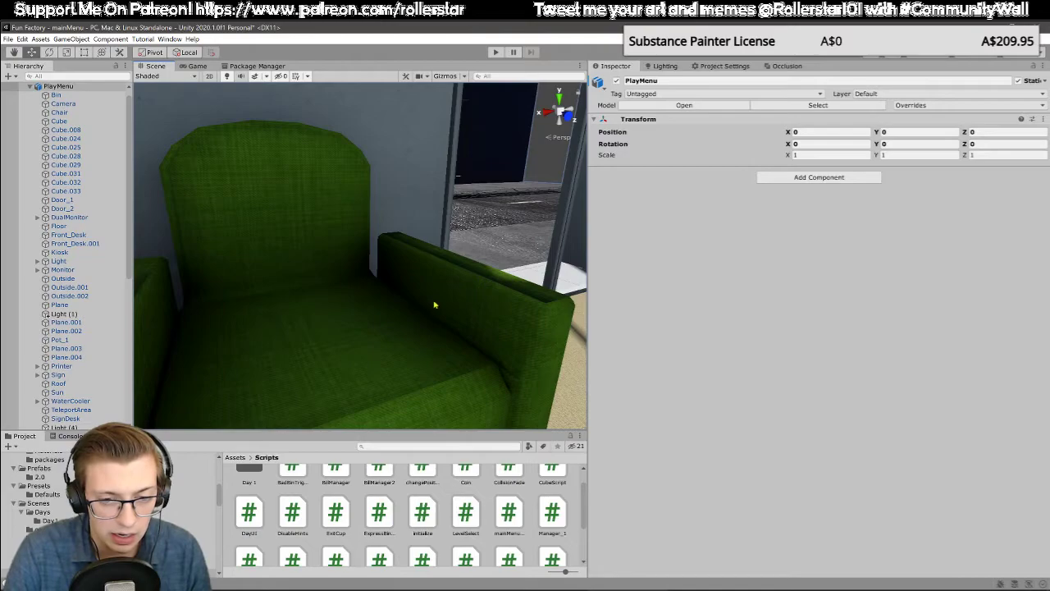
pyautogui.moveTo(434, 304); pyautogui.dragTo(351, 314, button='right')
pyautogui.scroll(-3, 417, 310)
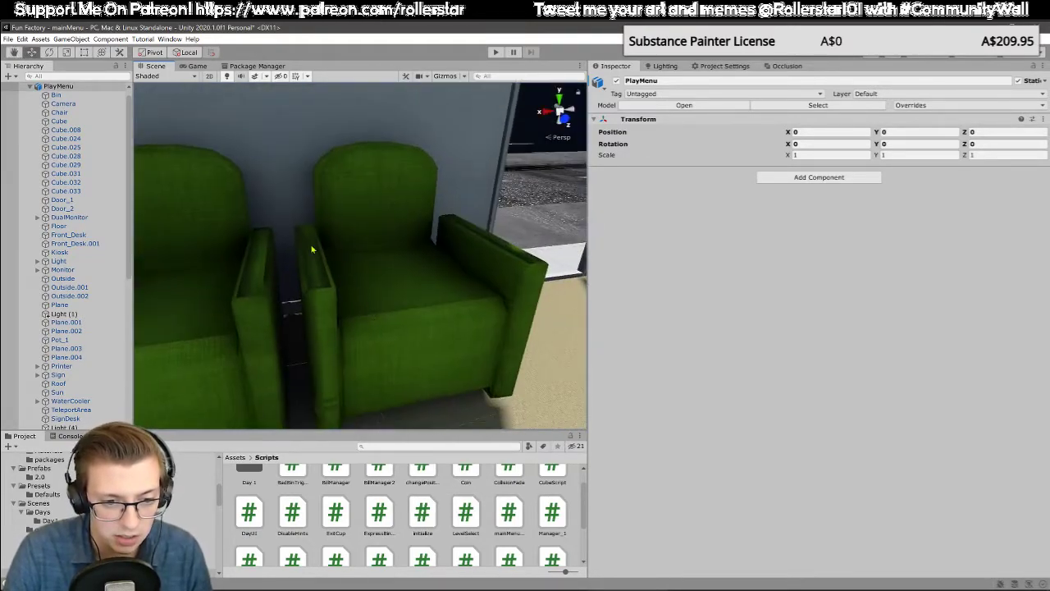
# Step: Examine the street outside the lobby entrance, including the road surface, footpath and building fronts across the road
pyautogui.moveTo(382, 195); pyautogui.dragTo(434, 291, button='right')
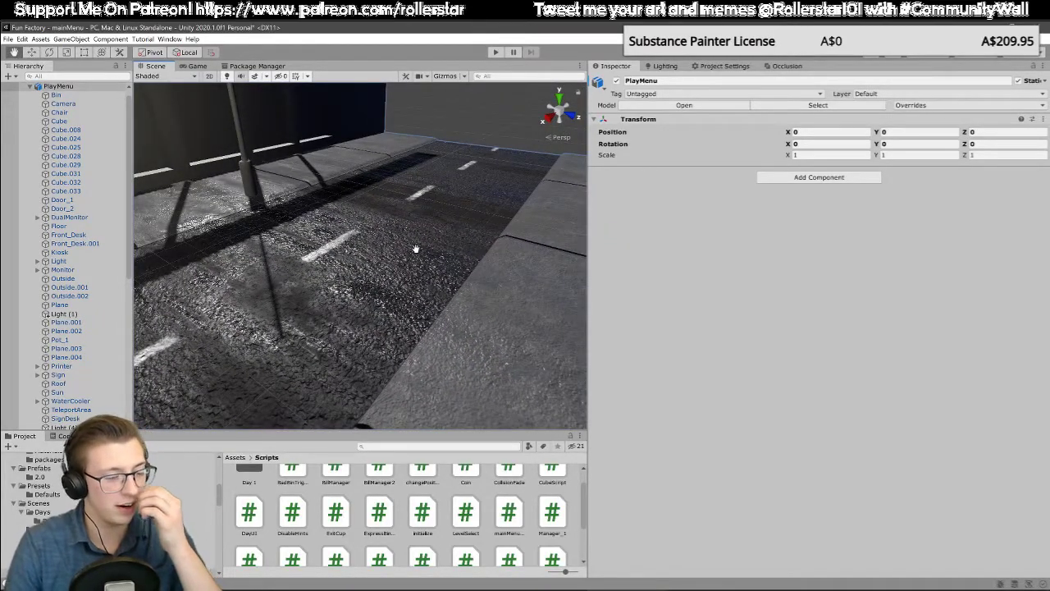
pyautogui.moveTo(427, 259); pyautogui.dragTo(428, 253, button='middle')
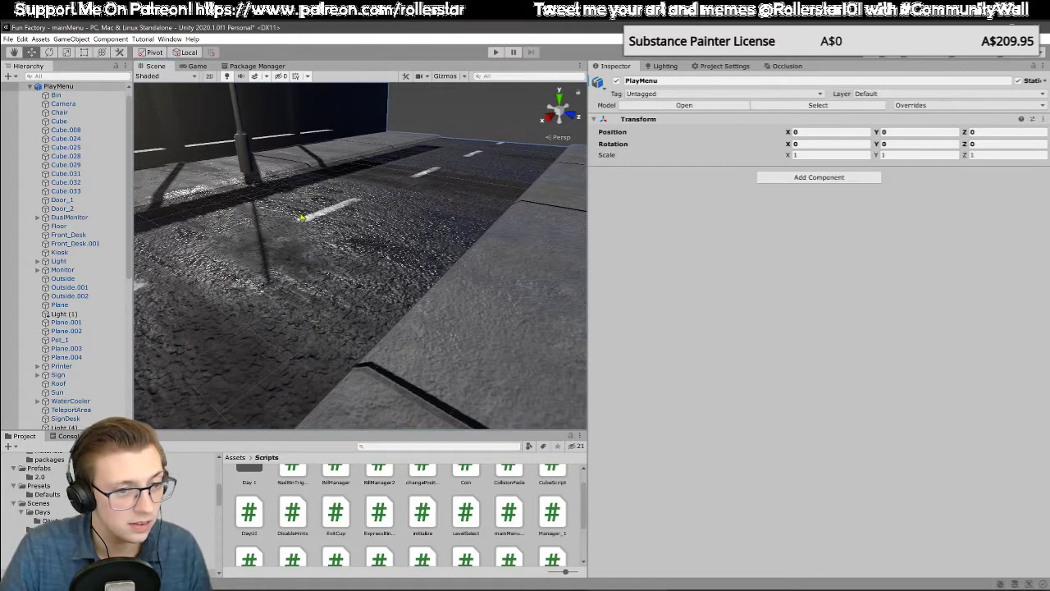
pyautogui.moveTo(301, 218); pyautogui.dragTo(387, 208, button='right')
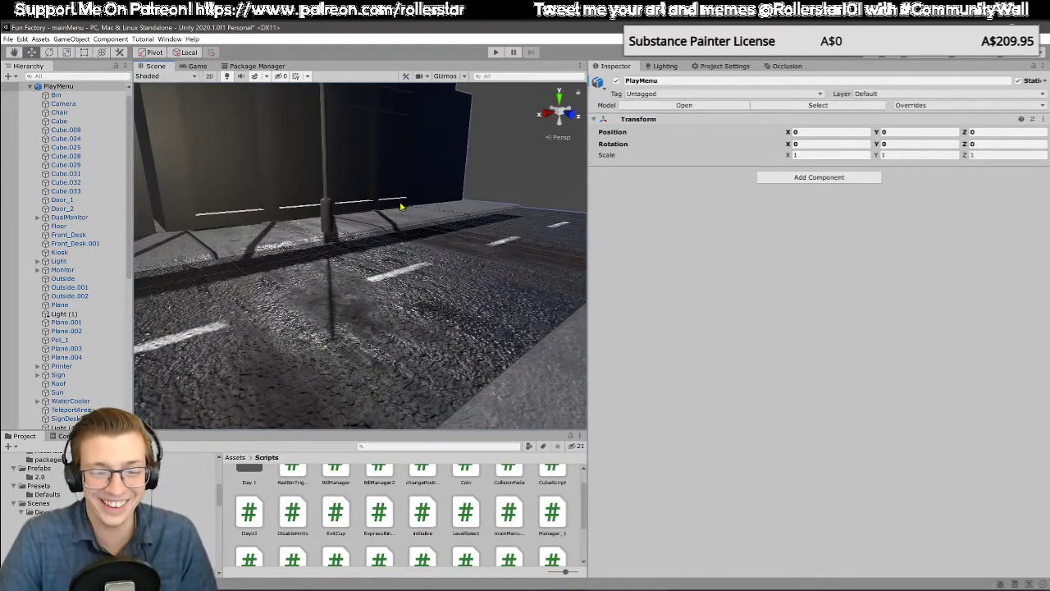
pyautogui.moveTo(453, 257); pyautogui.dragTo(425, 257, button='right')
pyautogui.press('s')
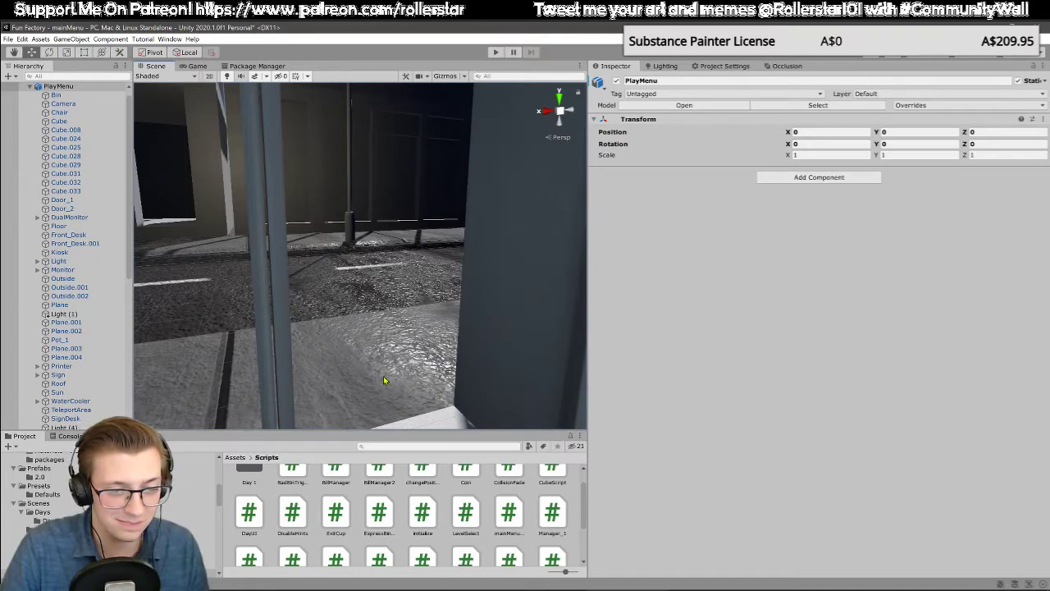
pyautogui.moveTo(383, 375); pyautogui.dragTo(417, 308, button='middle')
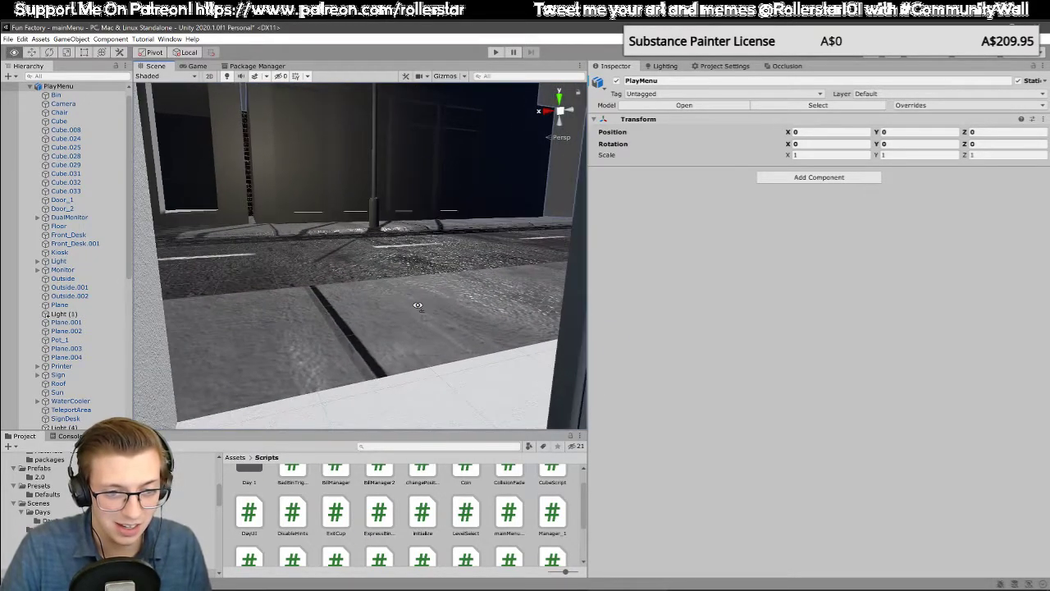
pyautogui.press('s')
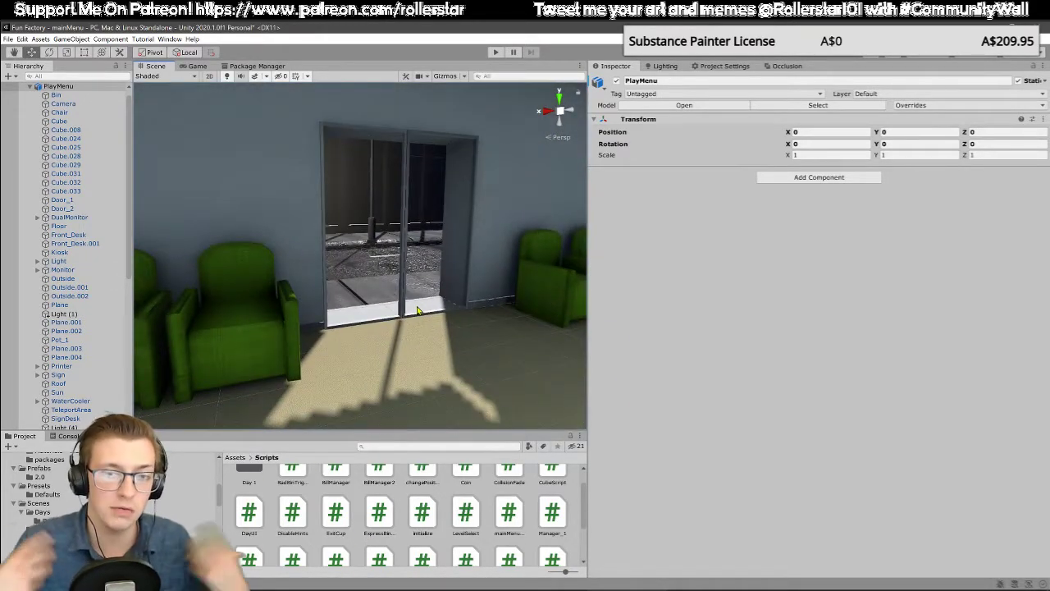
pyautogui.press('w')
pyautogui.moveTo(465, 312); pyautogui.dragTo(437, 334, button='right')
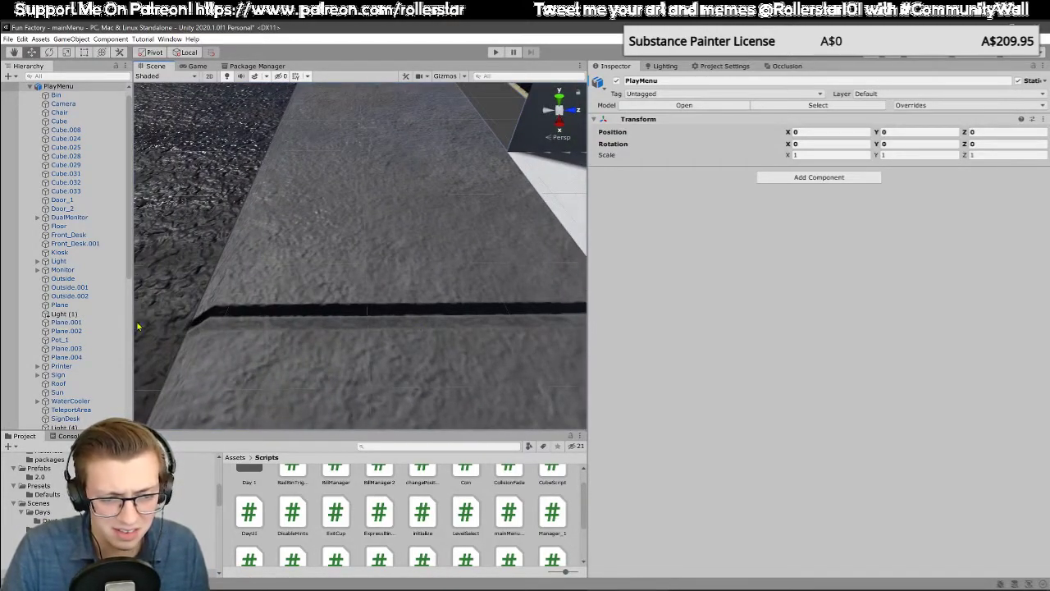
pyautogui.moveTo(231, 327); pyautogui.dragTo(361, 287, button='right')
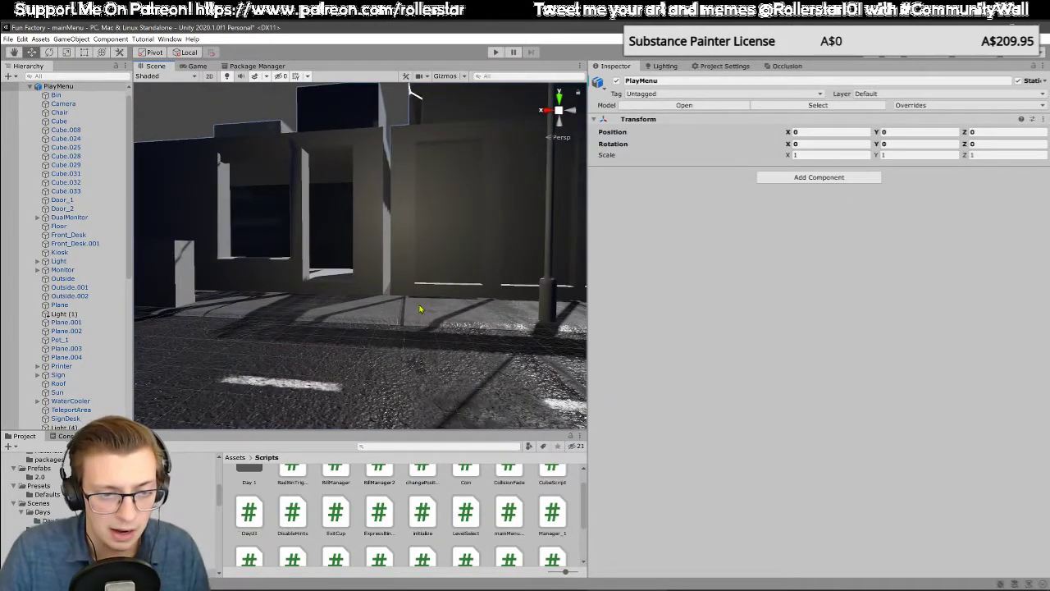
# Step: Inspect the street light post, Cube.029, up close and from inside the entrance
pyautogui.moveTo(419, 308); pyautogui.dragTo(299, 162, button='right')
pyautogui.moveTo(393, 316); pyautogui.dragTo(438, 241, button='right')
pyautogui.moveTo(370, 284); pyautogui.dragTo(416, 287, button='right')
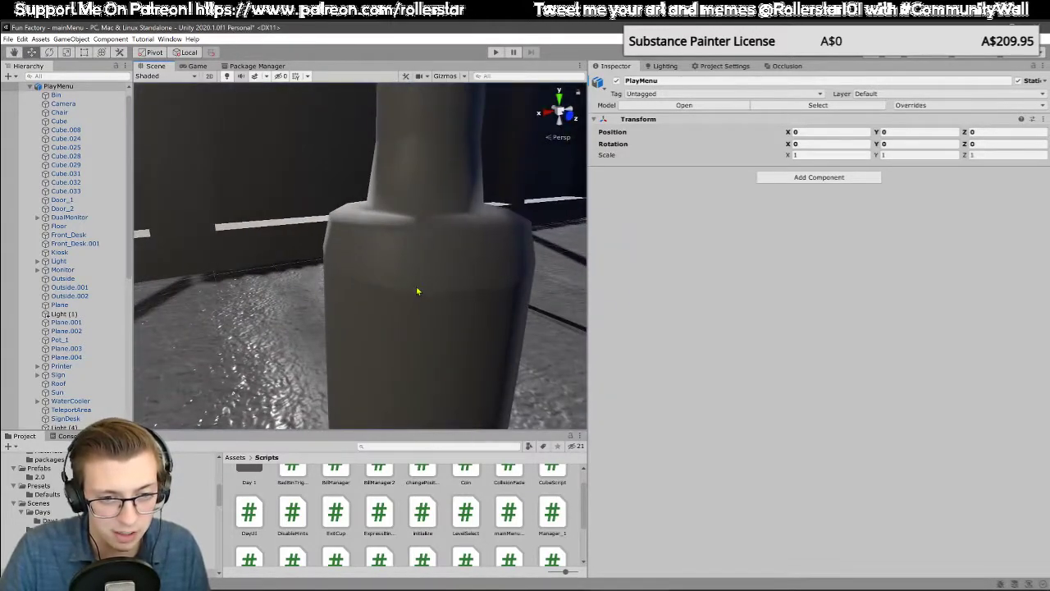
pyautogui.click(445, 293)
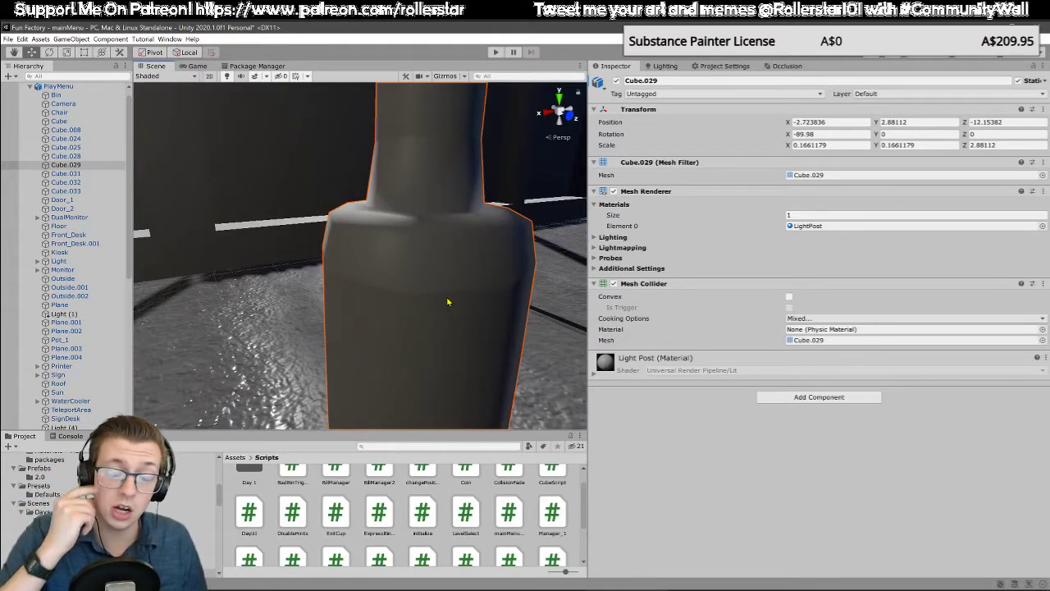
pyautogui.scroll(-3, 409, 310)
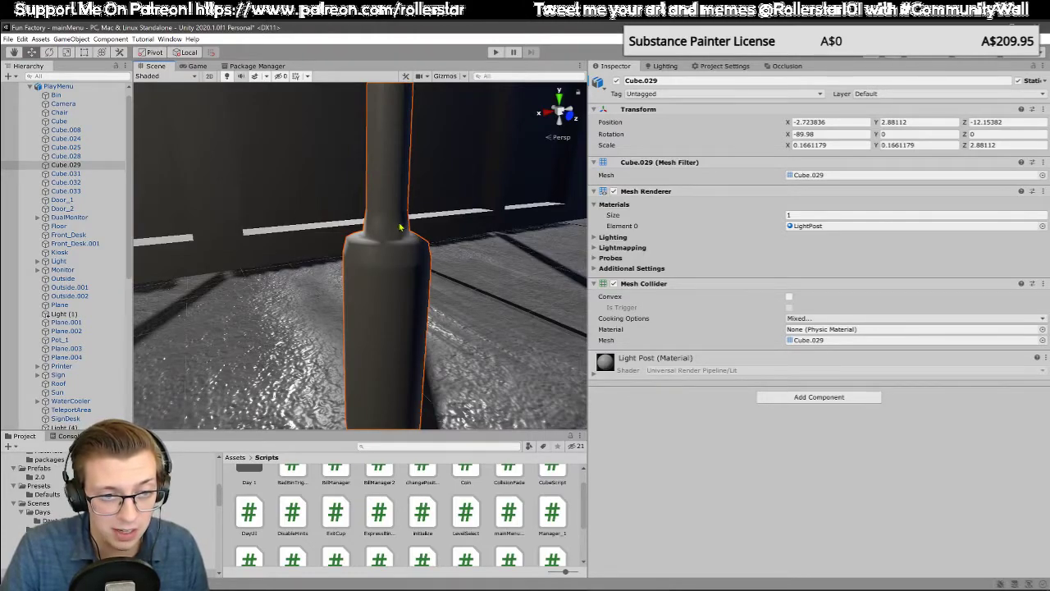
pyautogui.moveTo(401, 226); pyautogui.dragTo(376, 265, button='right')
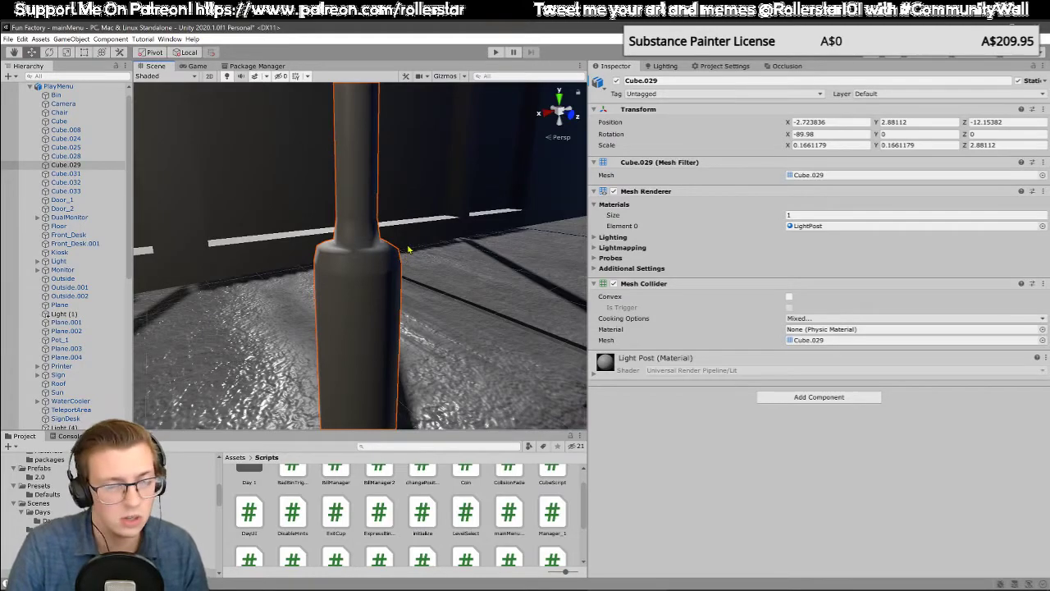
pyautogui.moveTo(408, 249); pyautogui.dragTo(435, 312, button='right')
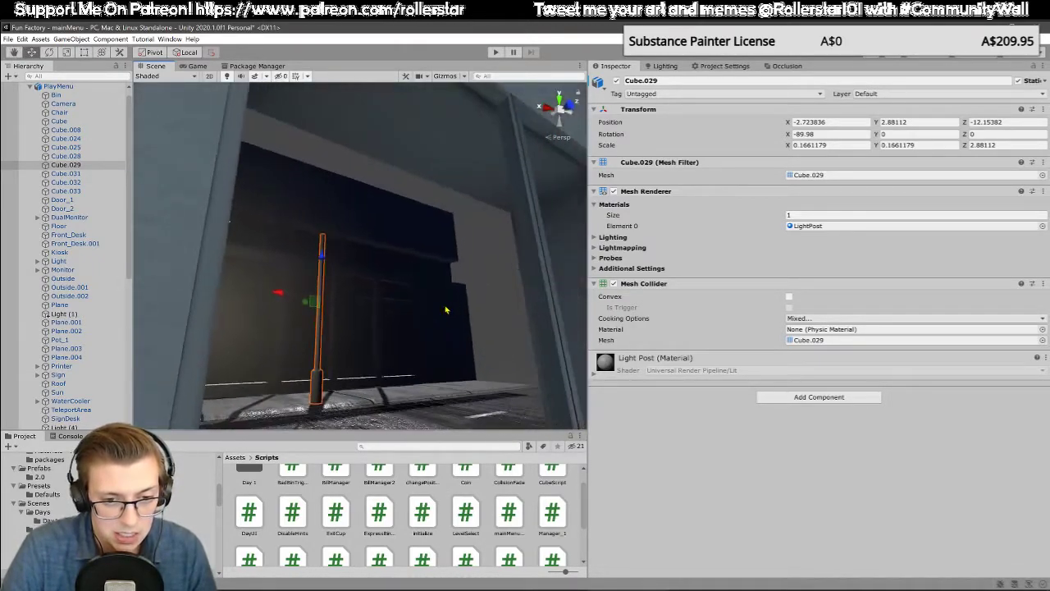
# Step: Inspect the Front_Desk object and the wall base between the entrance and the green chairs
pyautogui.click(484, 265)
pyautogui.moveTo(484, 265); pyautogui.dragTo(424, 359, button='right')
pyautogui.click(379, 364)
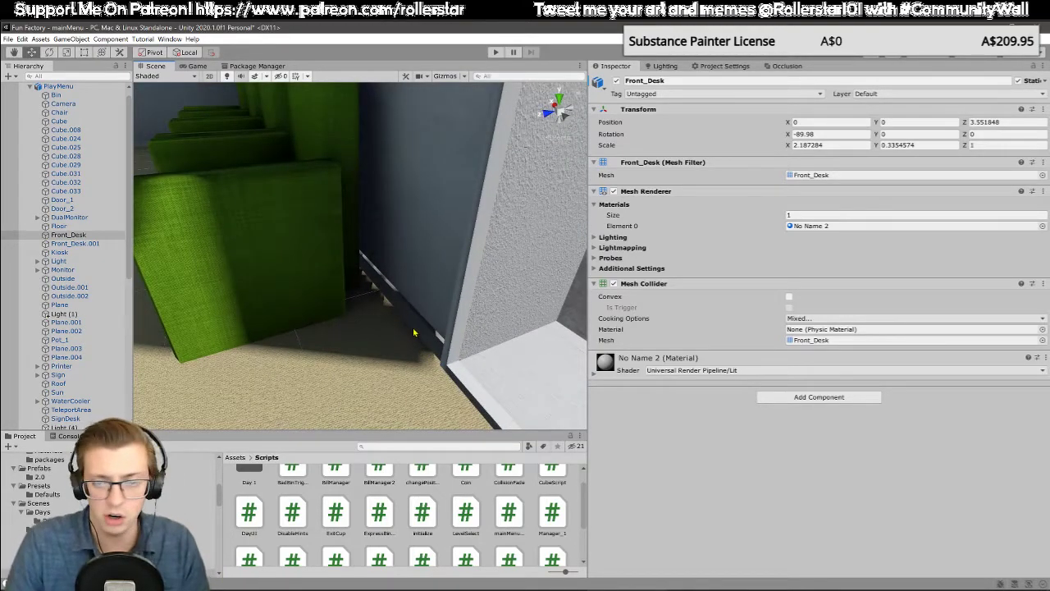
pyautogui.moveTo(463, 331); pyautogui.dragTo(331, 335, button='right')
pyautogui.scroll(1, 248, 492)
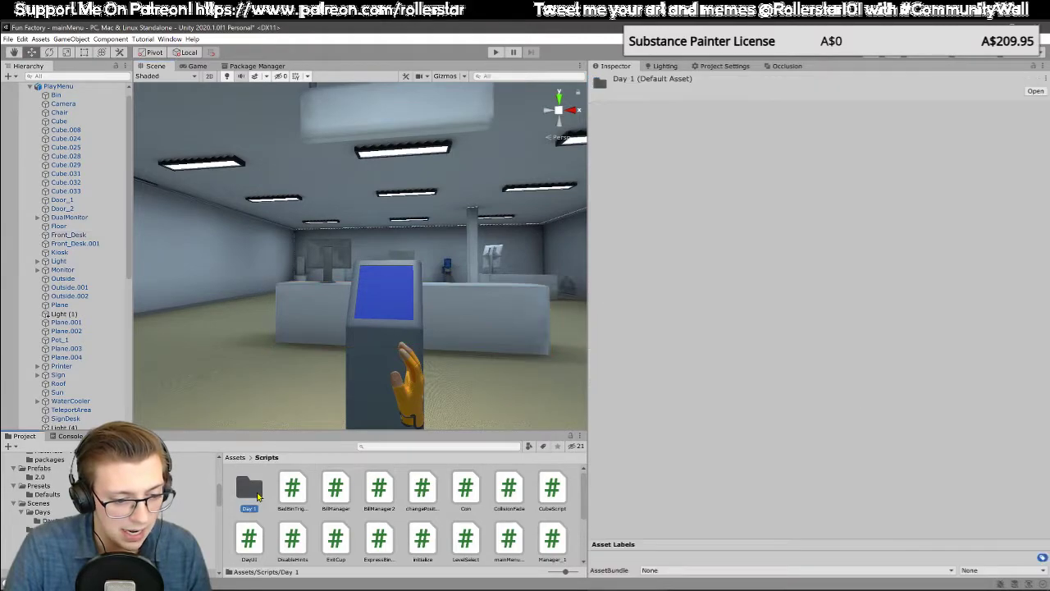
# Step: Open the Budget scene from the project's Assets/Scenes folder
pyautogui.doubleClick(248, 476)
pyautogui.click(235, 457)
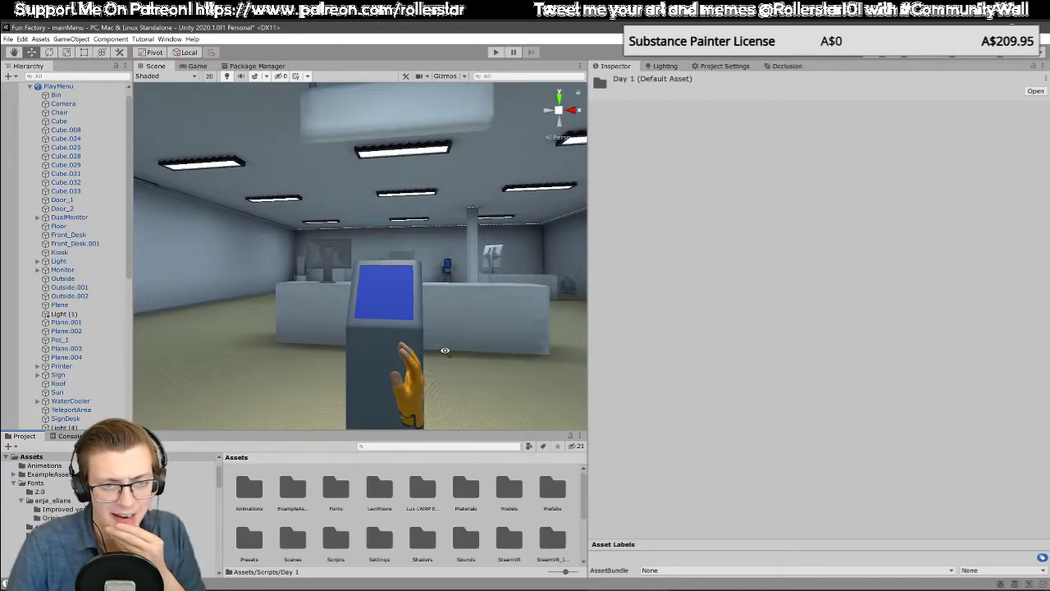
pyautogui.moveTo(445, 350); pyautogui.dragTo(443, 302, button='right')
pyautogui.press('a')
pyautogui.moveTo(441, 297); pyautogui.dragTo(503, 319, button='middle')
pyautogui.moveTo(292, 291); pyautogui.dragTo(378, 305, button='right')
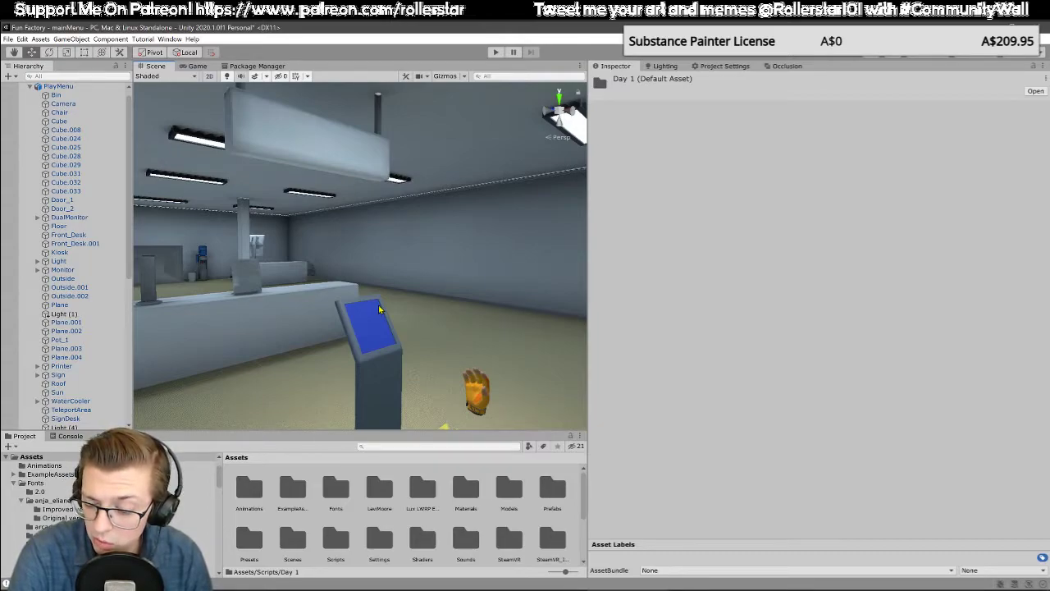
pyautogui.moveTo(364, 296); pyautogui.dragTo(534, 325, button='right')
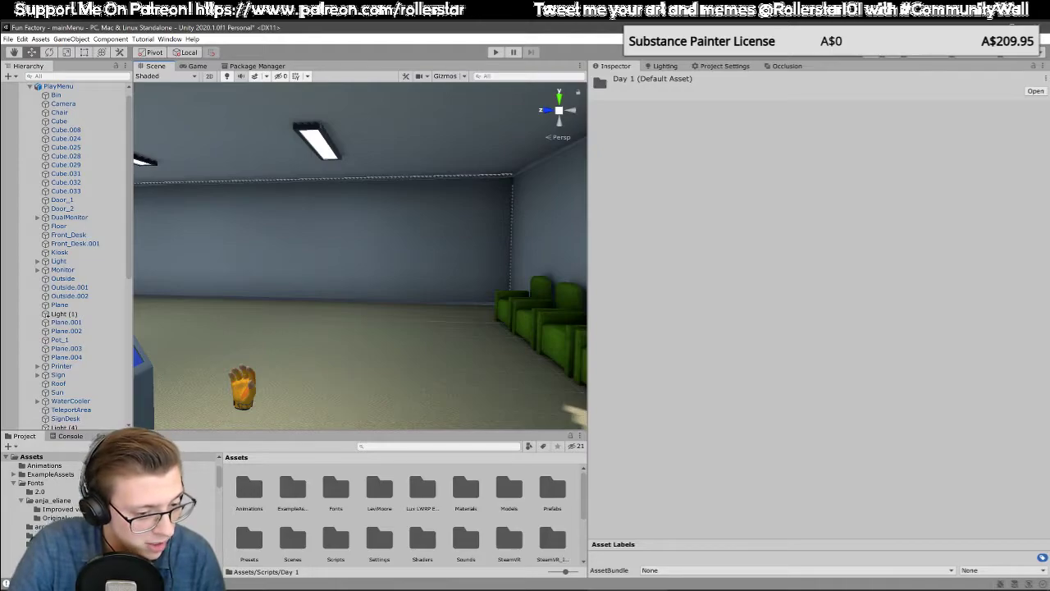
pyautogui.click(31, 456)
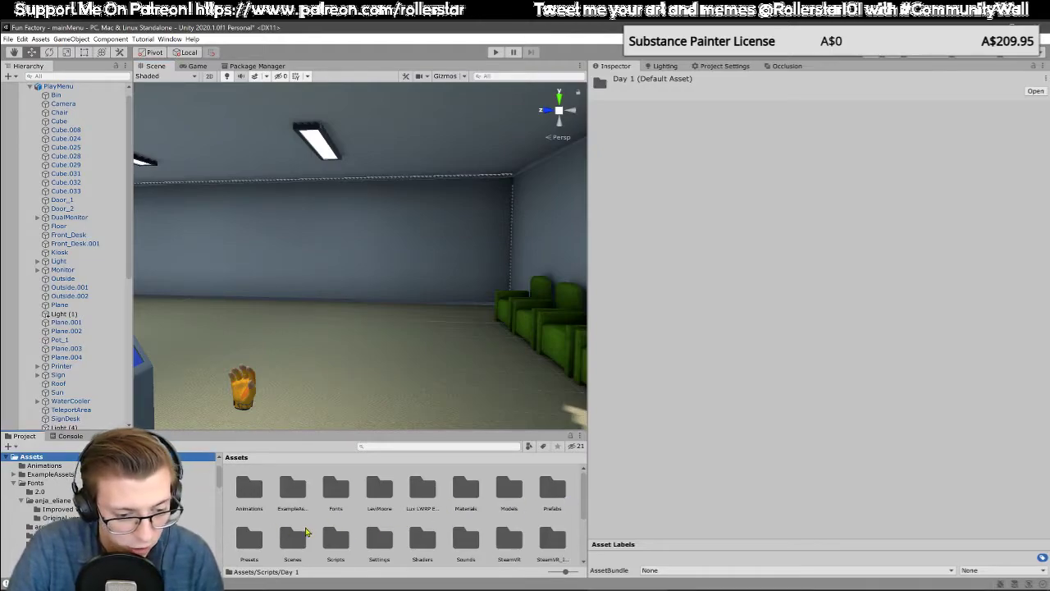
pyautogui.doubleClick(293, 534)
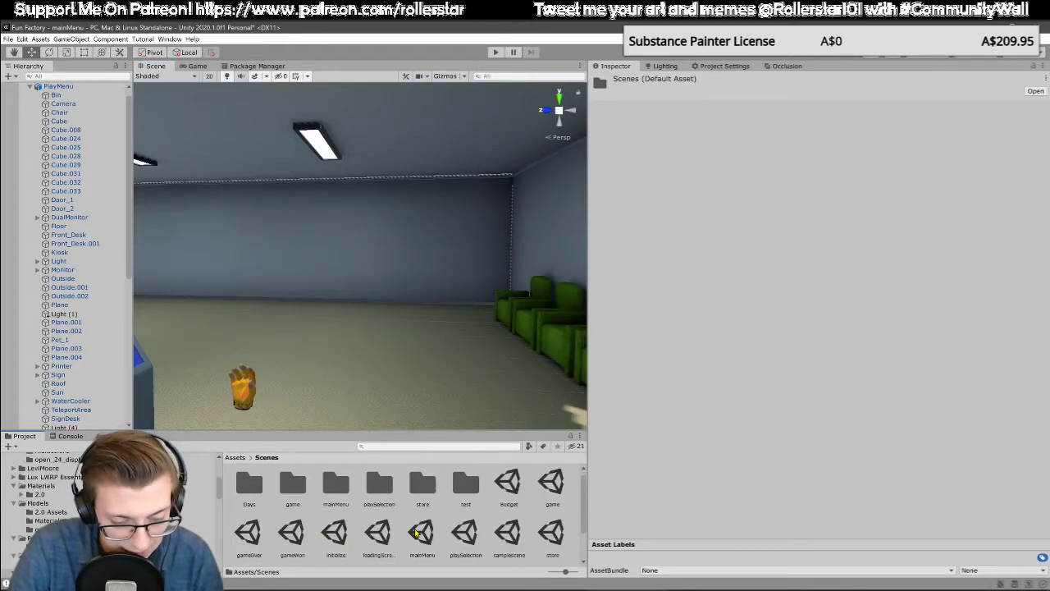
pyautogui.doubleClick(507, 484)
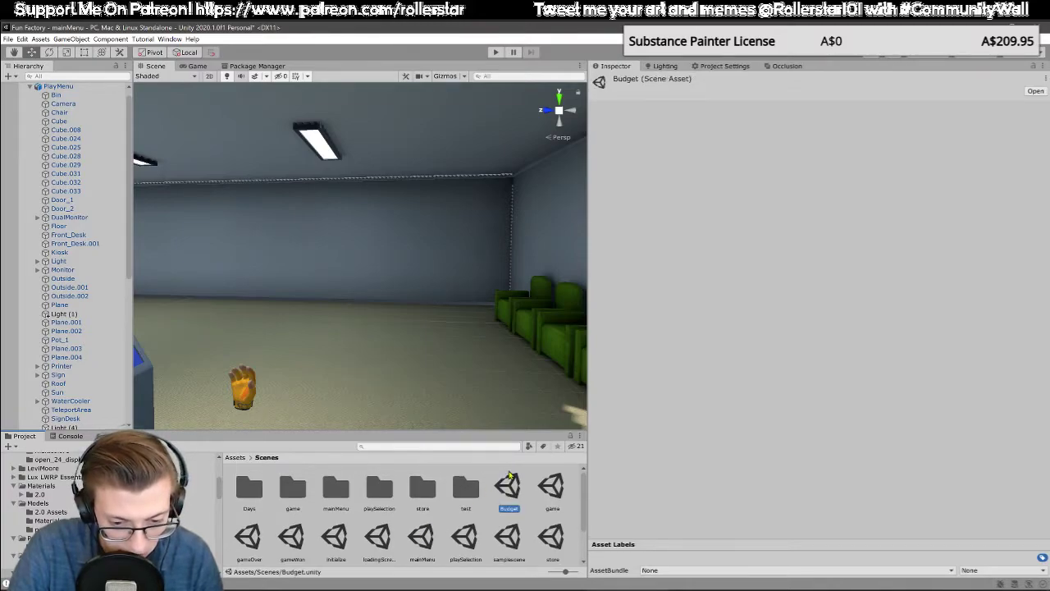
# Step: Finish opening the Budget scene and bring the round table with the laptop and bills into view
pyautogui.click(513, 333)
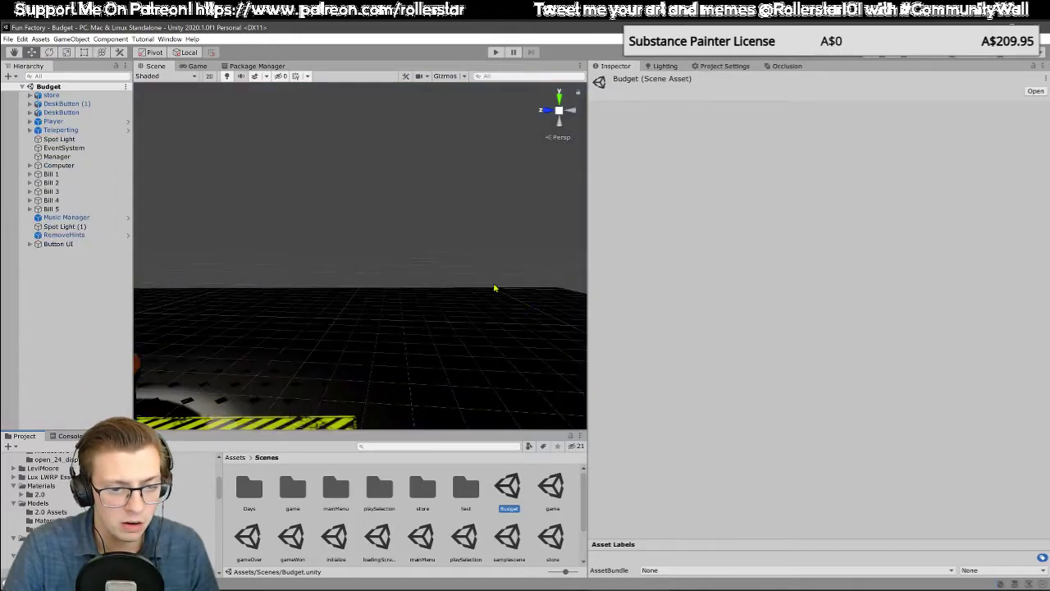
pyautogui.moveTo(308, 321); pyautogui.dragTo(302, 323, button='right')
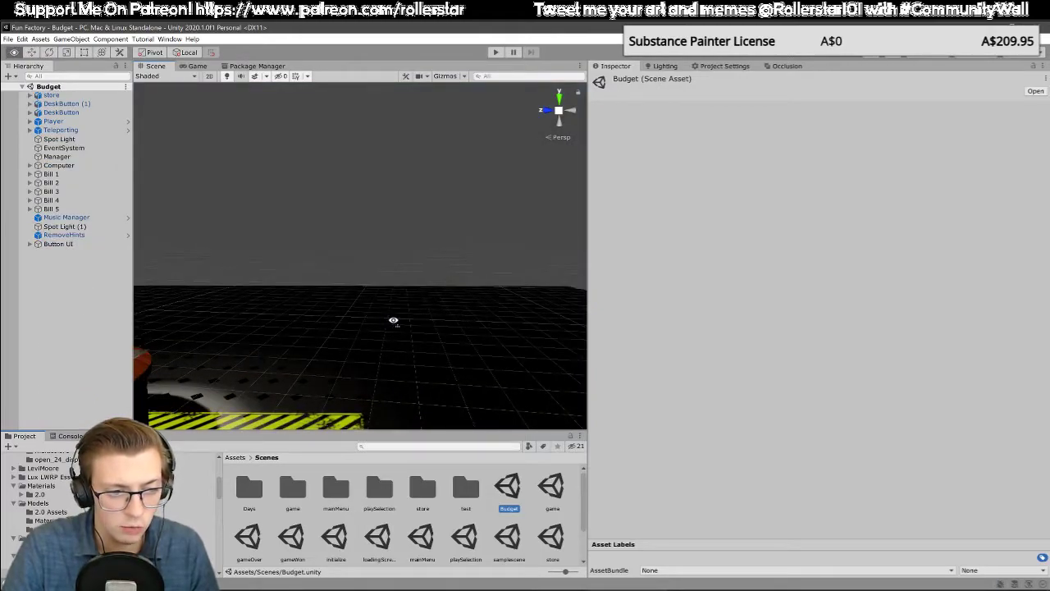
pyautogui.moveTo(393, 320); pyautogui.dragTo(324, 326, button='right')
pyautogui.press('w')
pyautogui.press('s')
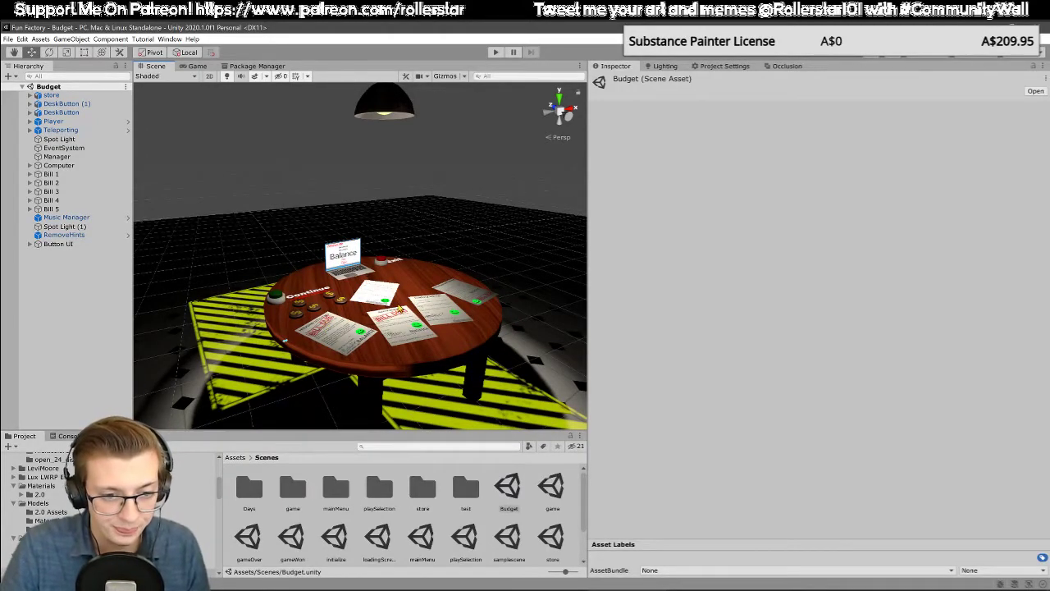
# Step: Examine the laptop, kids' letter, Continue and Exit buttons, and the bills laid out on the round table
pyautogui.scroll(5, 399, 307)
pyautogui.moveTo(405, 303); pyautogui.dragTo(409, 266, button='right')
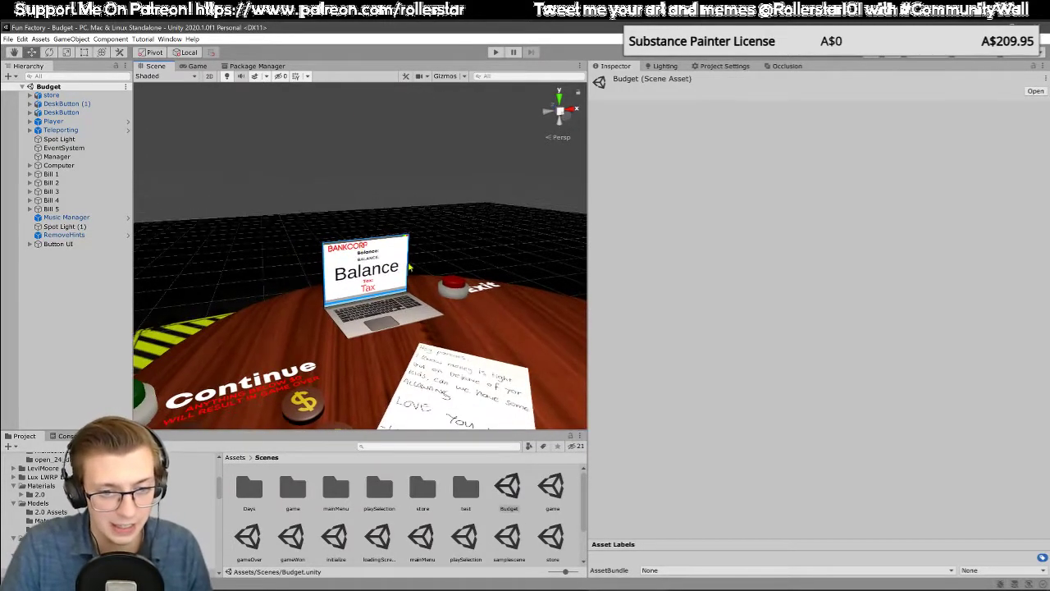
pyautogui.moveTo(413, 284); pyautogui.dragTo(411, 279, button='middle')
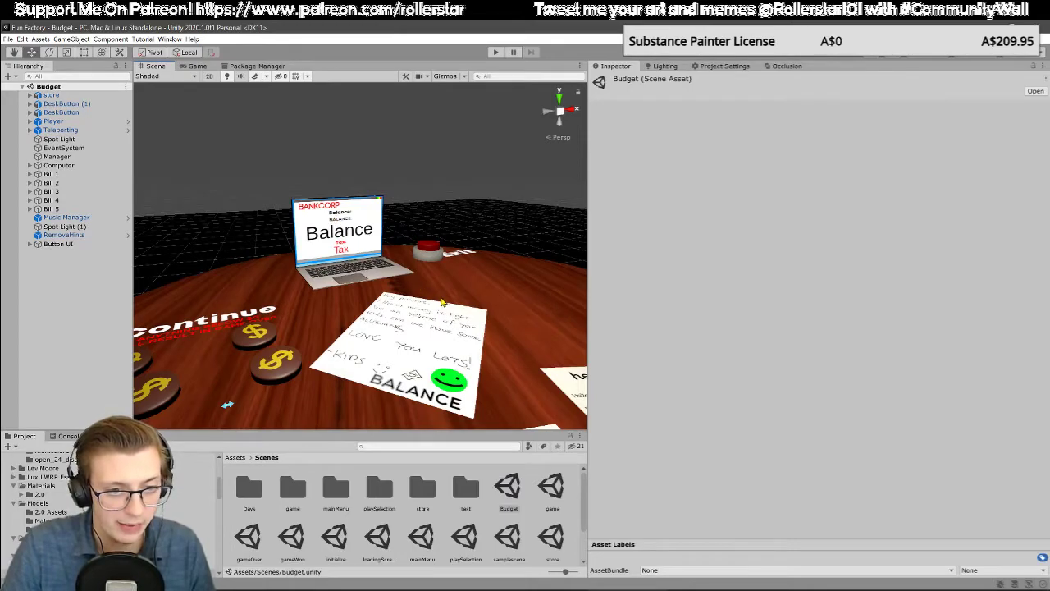
pyautogui.scroll(-4, 440, 303)
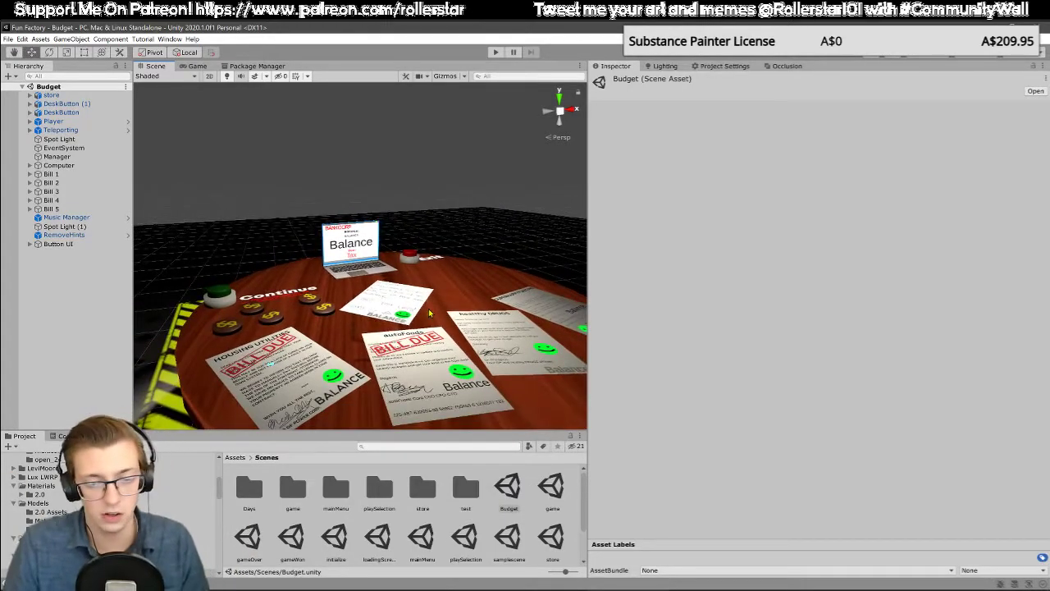
pyautogui.moveTo(441, 303); pyautogui.dragTo(349, 303, button='right')
pyautogui.moveTo(362, 290); pyautogui.dragTo(348, 306, button='middle')
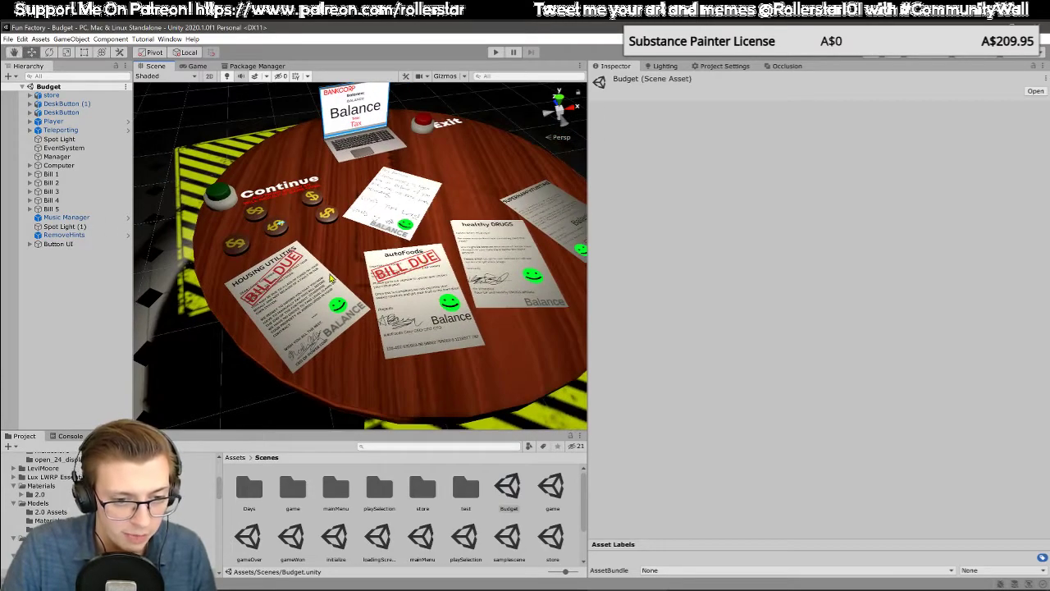
pyautogui.moveTo(402, 202); pyautogui.dragTo(326, 249, button='middle')
pyautogui.moveTo(490, 295); pyautogui.dragTo(460, 293, button='right')
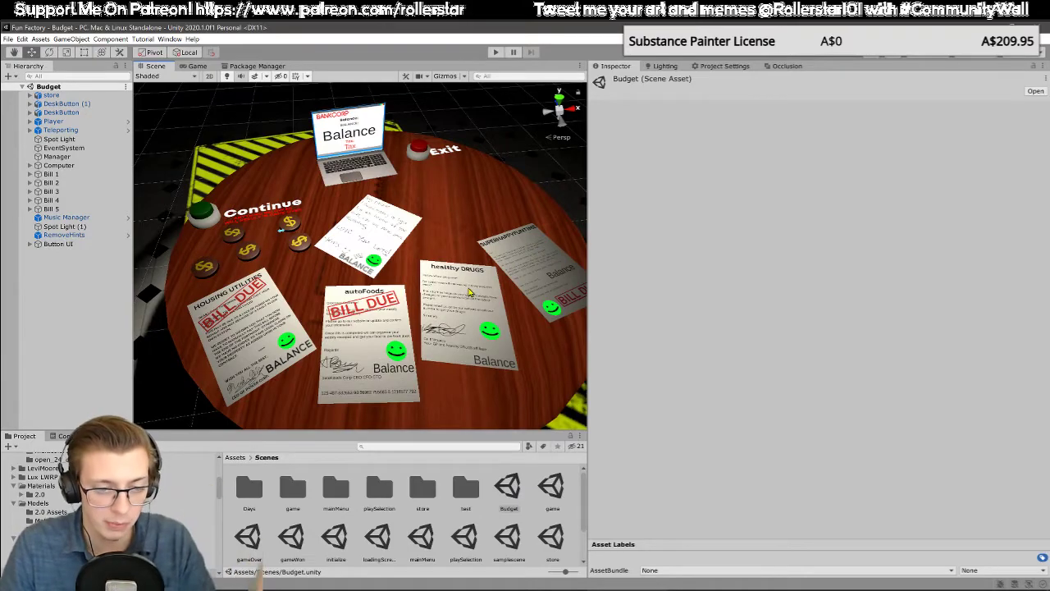
pyautogui.scroll(-4, 443, 331)
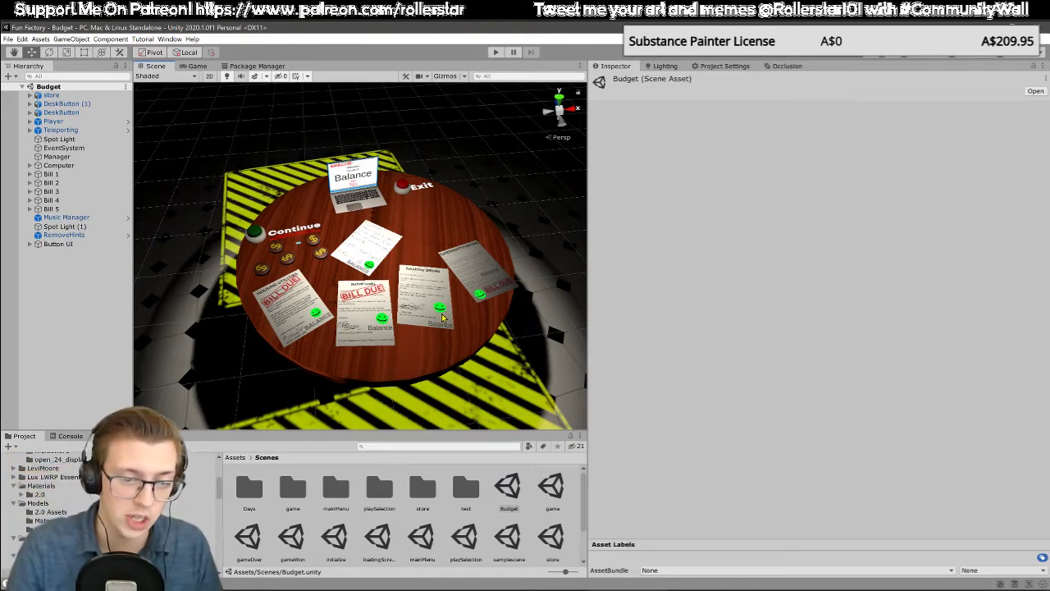
pyautogui.scroll(3, 393, 310)
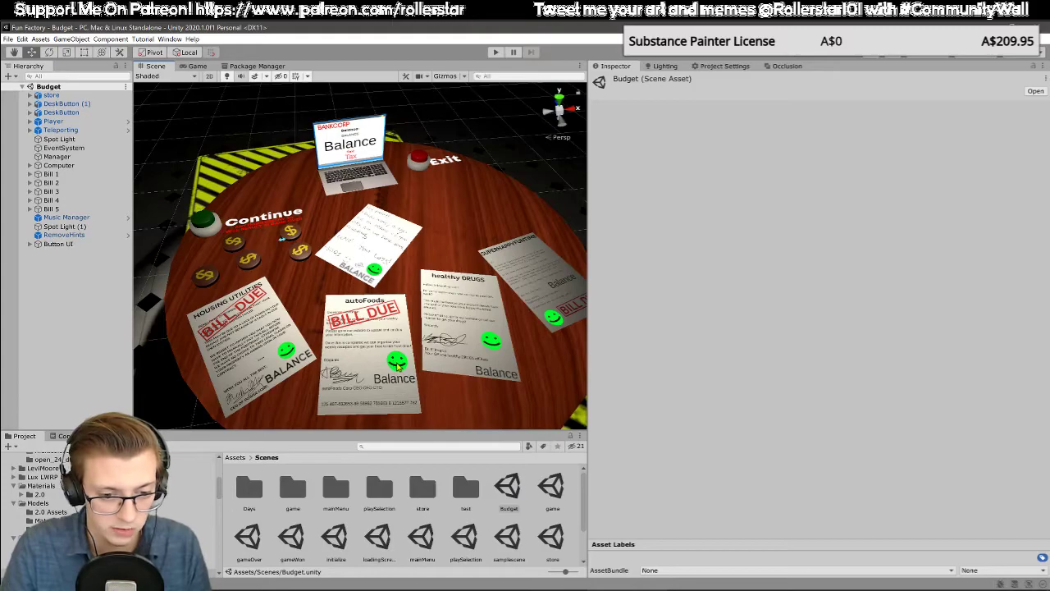
# Step: Inspect the BalanceTxt text on the autoFoods bill and the store object in the Budget scene
pyautogui.click(400, 369)
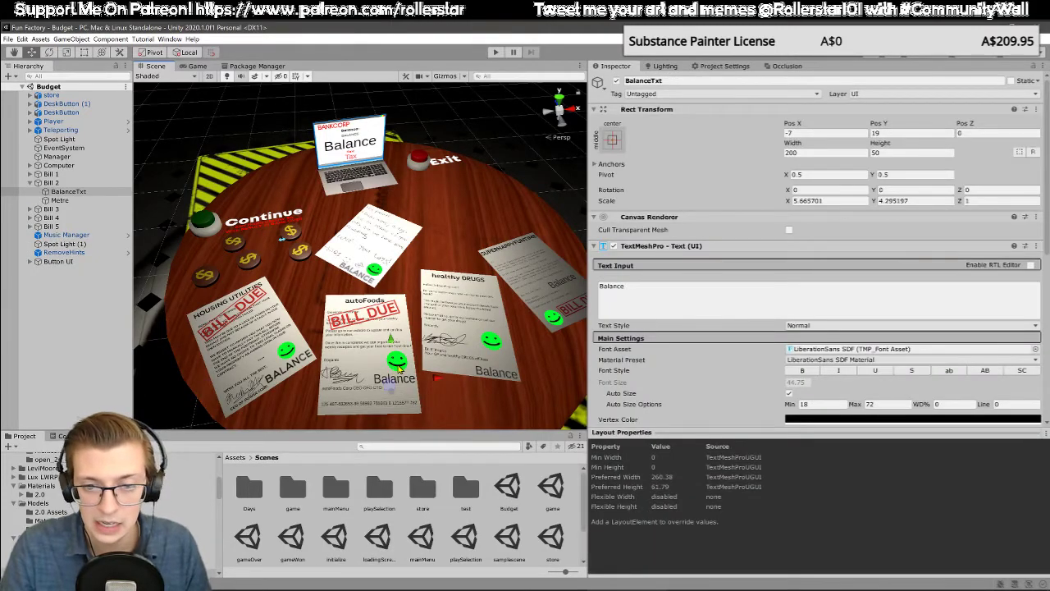
pyautogui.scroll(-4, 290, 281)
pyautogui.click(191, 307)
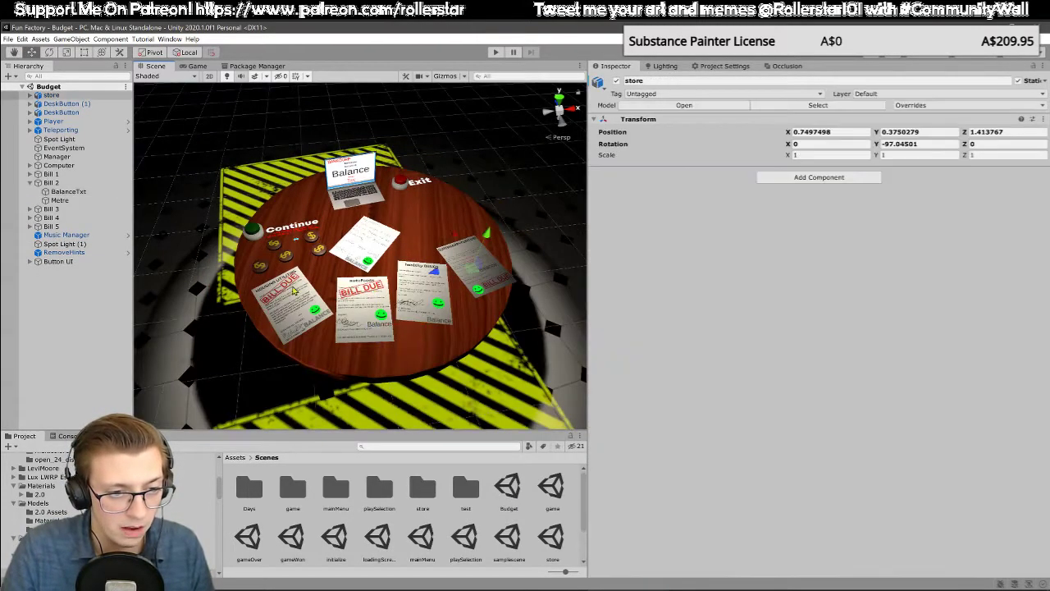
# Step: Examine the bill layout on the table from near and far, including the autoFoods bill up close
pyautogui.moveTo(287, 252)
pyautogui.mouseDown(button='middle')
pyautogui.moveTo(297, 275)
pyautogui.moveTo(296, 259)
pyautogui.mouseUp(button='middle')
pyautogui.scroll(-2, 297, 275)
pyautogui.scroll(4, 296, 256)
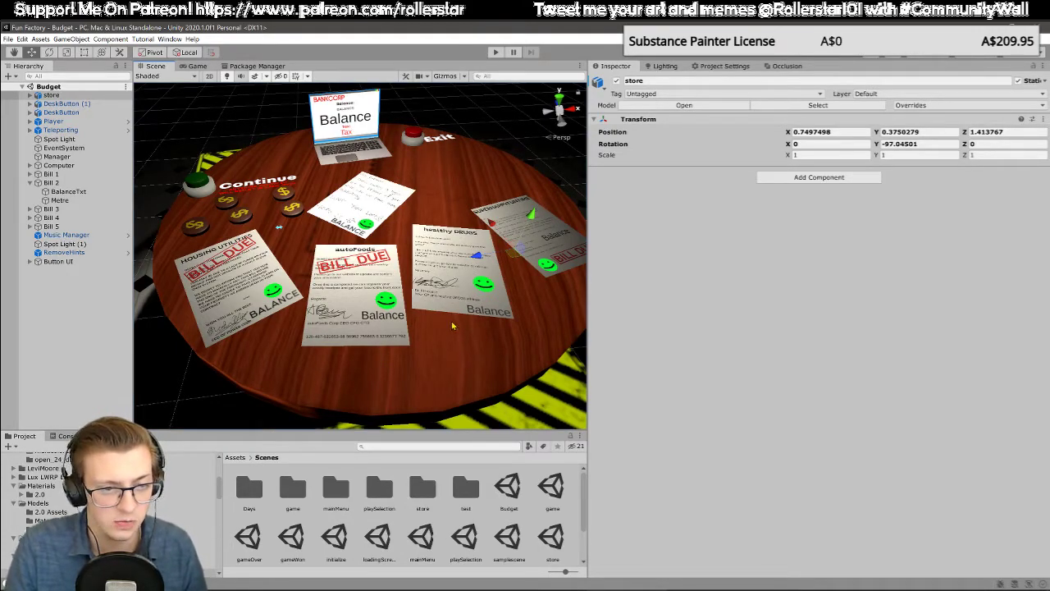
pyautogui.keyDown('alt'); pyautogui.moveTo(422, 300); pyautogui.dragTo(448, 303); pyautogui.keyUp('alt')
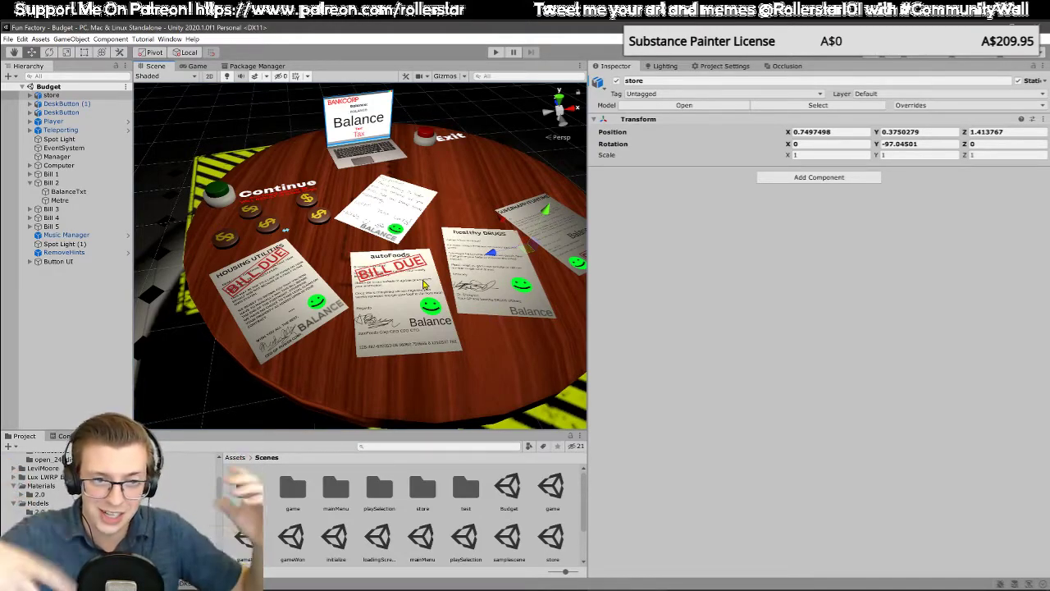
pyautogui.moveTo(465, 272); pyautogui.dragTo(461, 246, button='right')
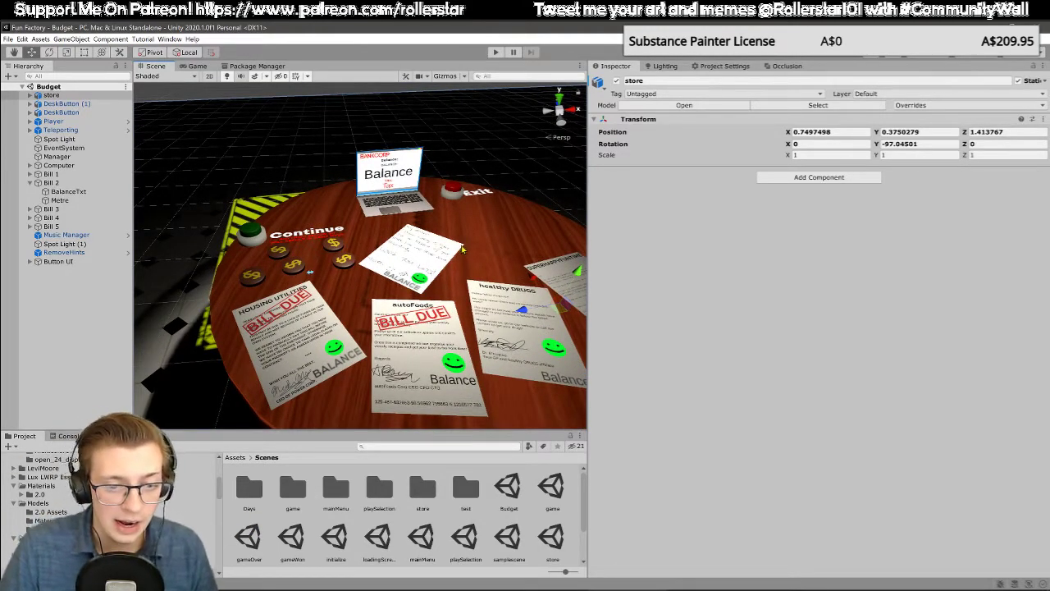
pyautogui.moveTo(498, 316); pyautogui.dragTo(440, 297, button='middle')
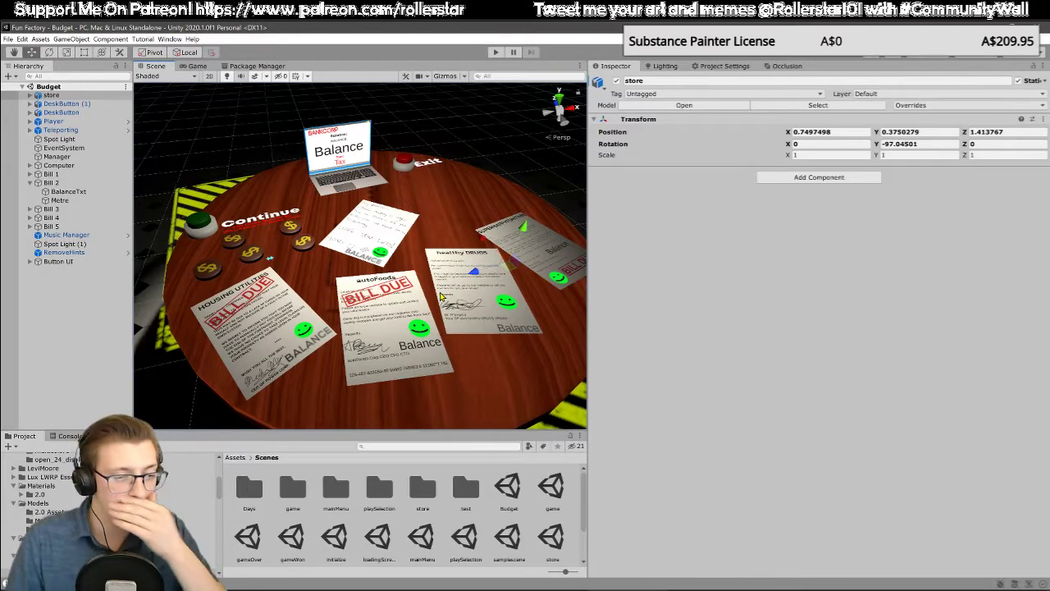
pyautogui.scroll(-8, 455, 283)
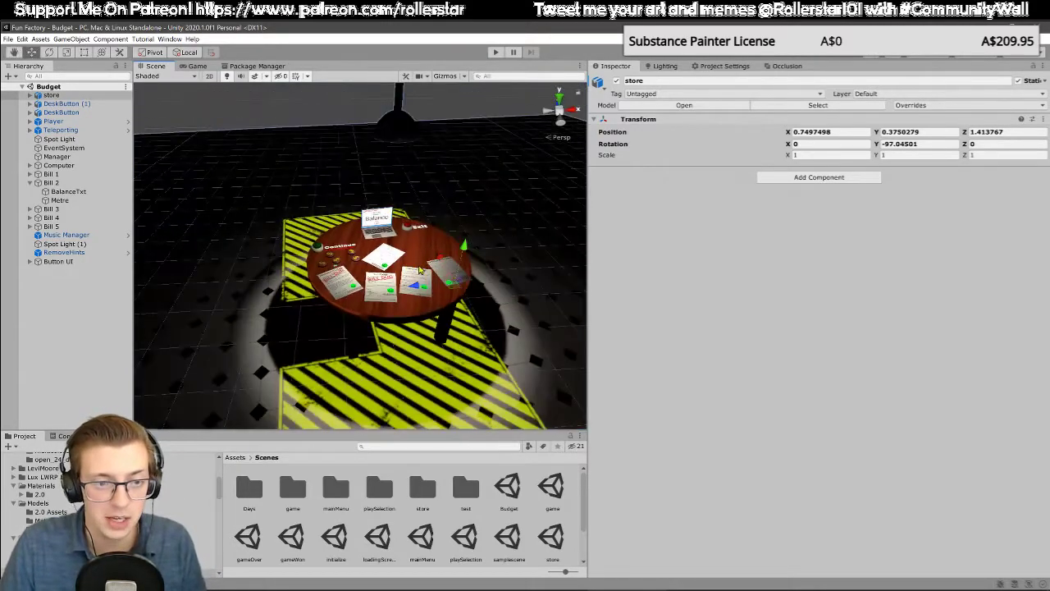
pyautogui.scroll(10, 420, 269)
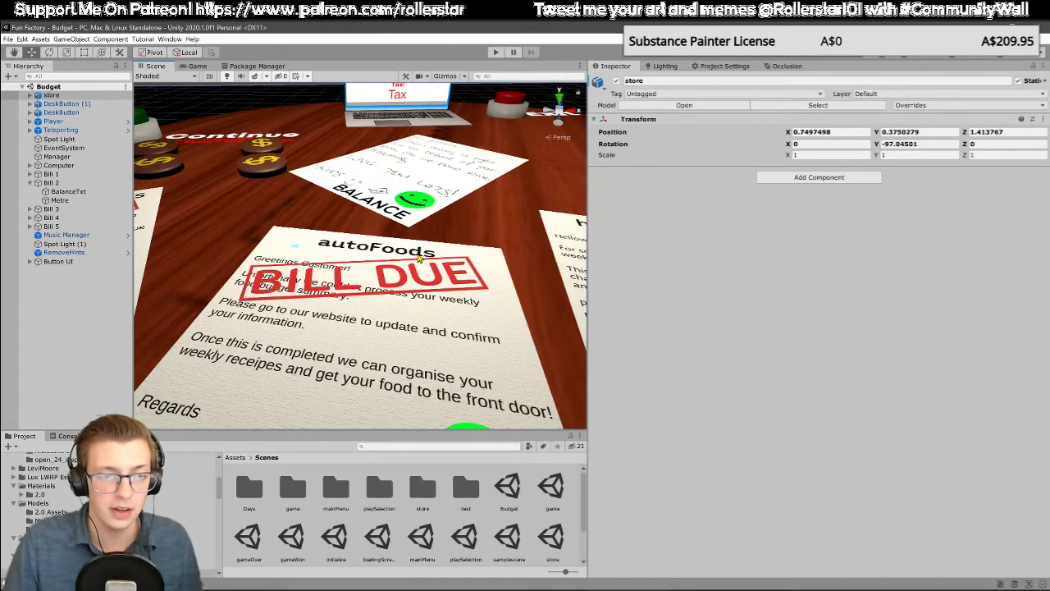
pyautogui.scroll(-8, 418, 257)
pyautogui.scroll(2, 425, 255)
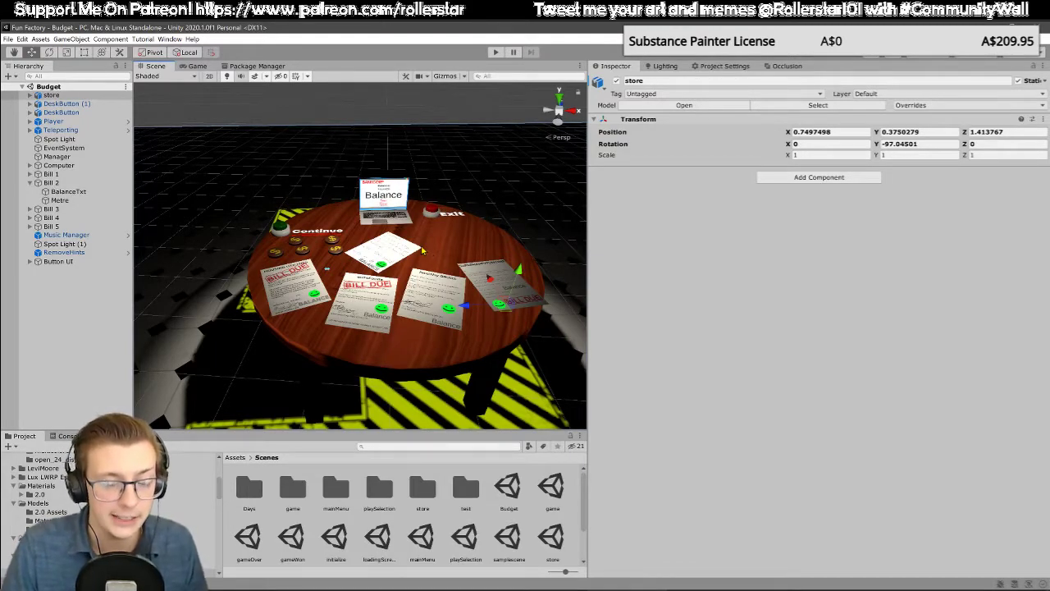
# Step: Examine the dollar coins beside the Continue button up close and the overall arrangement of the table
pyautogui.moveTo(422, 251); pyautogui.dragTo(437, 237, button='right')
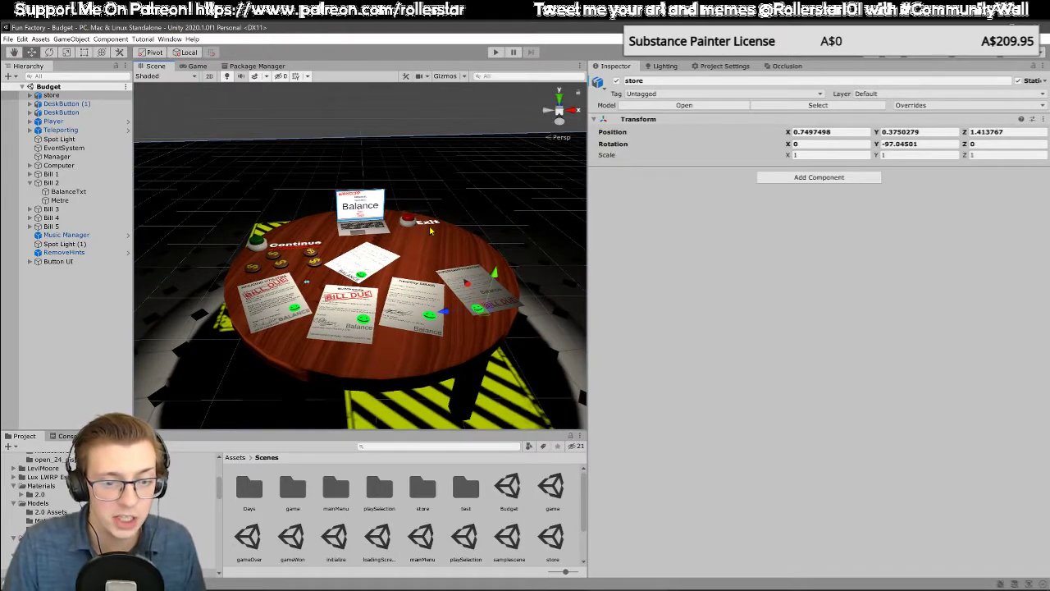
pyautogui.moveTo(463, 223); pyautogui.dragTo(453, 232, button='right')
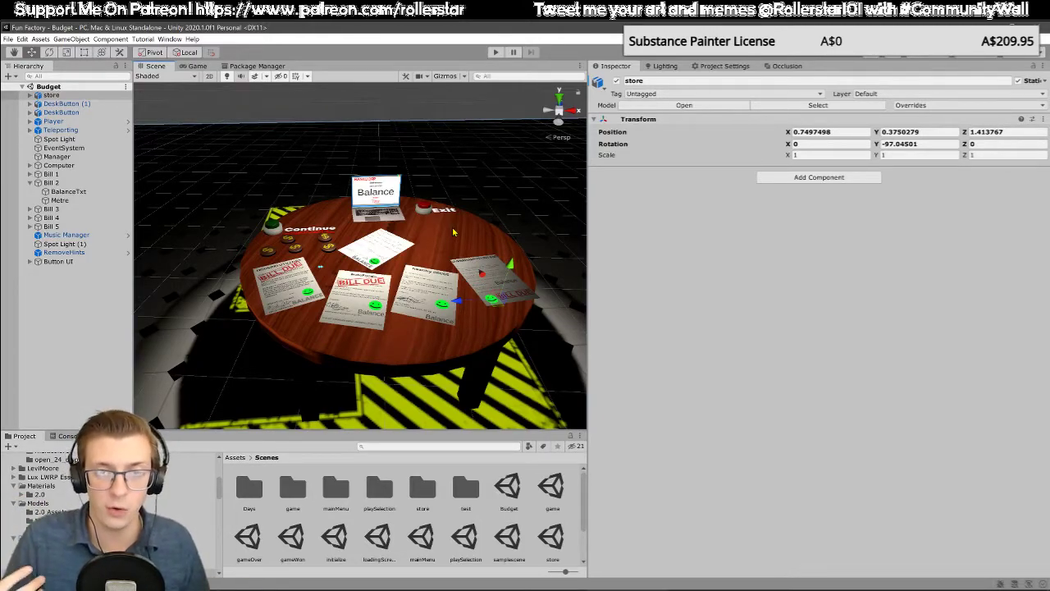
pyautogui.moveTo(382, 259); pyautogui.dragTo(378, 255, button='right')
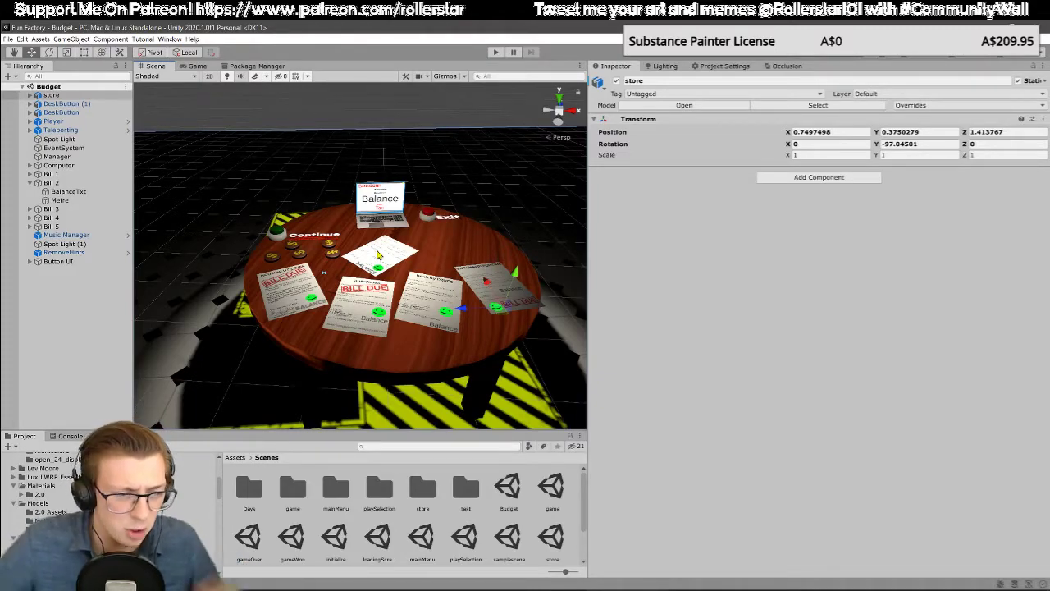
pyautogui.moveTo(406, 263); pyautogui.dragTo(421, 284, button='right')
pyautogui.press('w')
pyautogui.press('s')
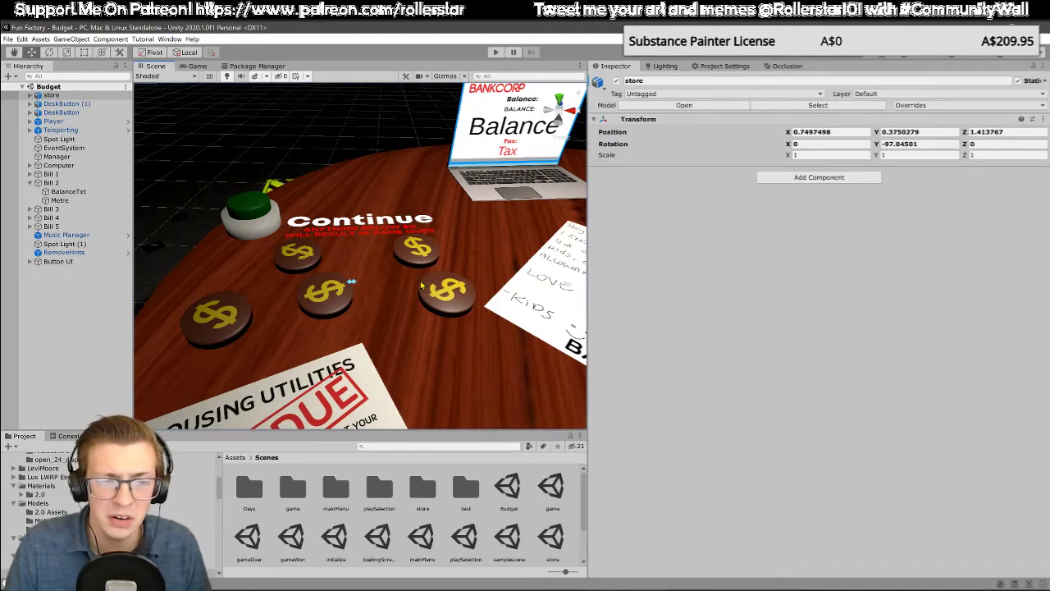
pyautogui.moveTo(421, 285); pyautogui.dragTo(437, 256, button='right')
pyautogui.scroll(-5, 437, 256)
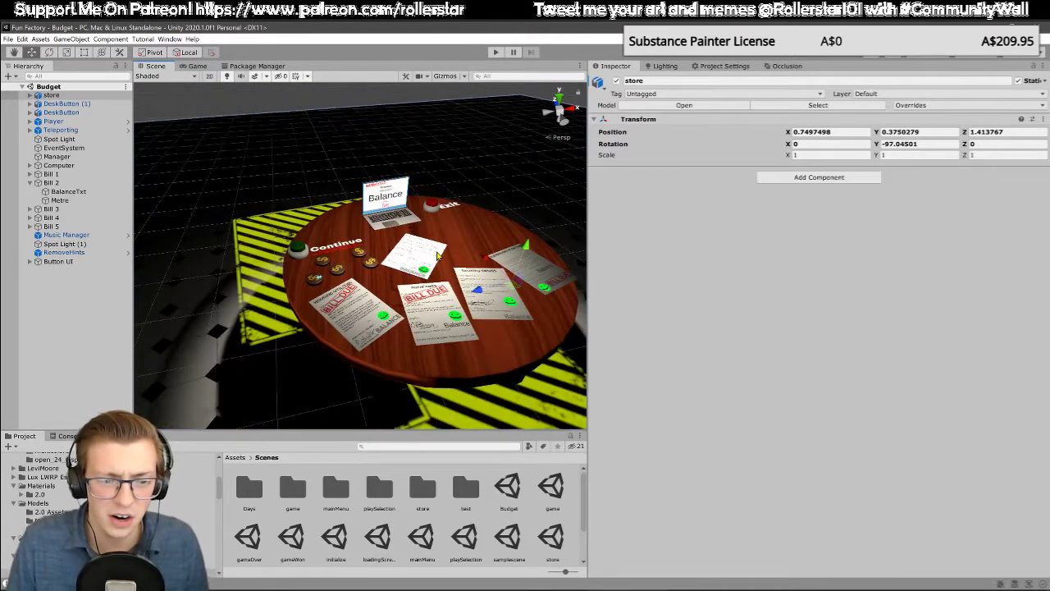
pyautogui.moveTo(543, 294); pyautogui.dragTo(429, 268, button='middle')
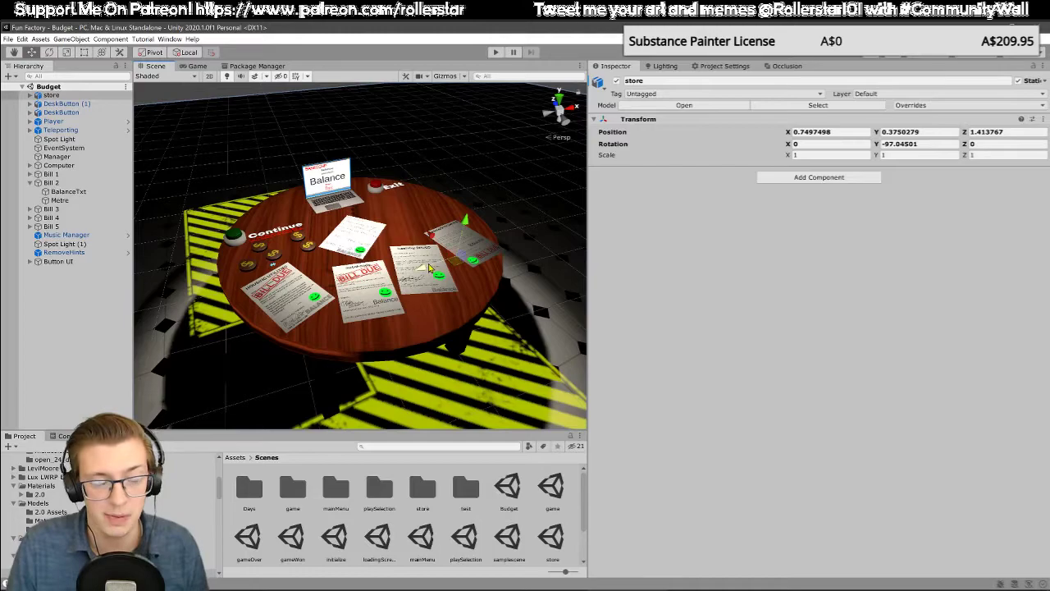
pyautogui.moveTo(381, 268); pyautogui.dragTo(390, 285, button='middle')
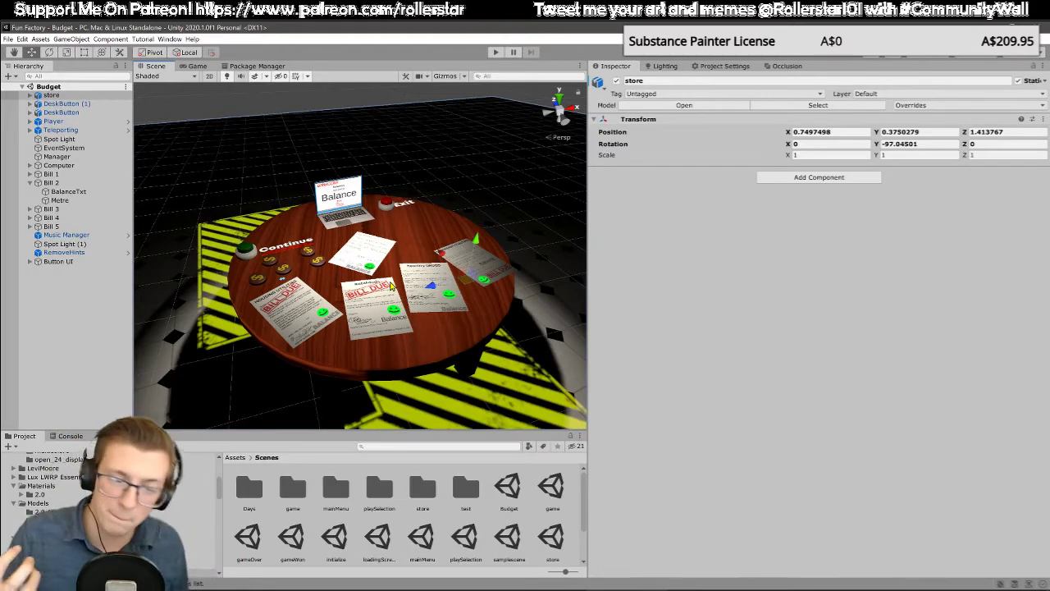
# Step: Inspect the Spot Light (1) settings above the table, clear the selection, and examine the dark area around the table
pyautogui.keyDown('alt'); pyautogui.moveTo(391, 284); pyautogui.dragTo(420, 131); pyautogui.keyUp('alt')
pyautogui.click(418, 145)
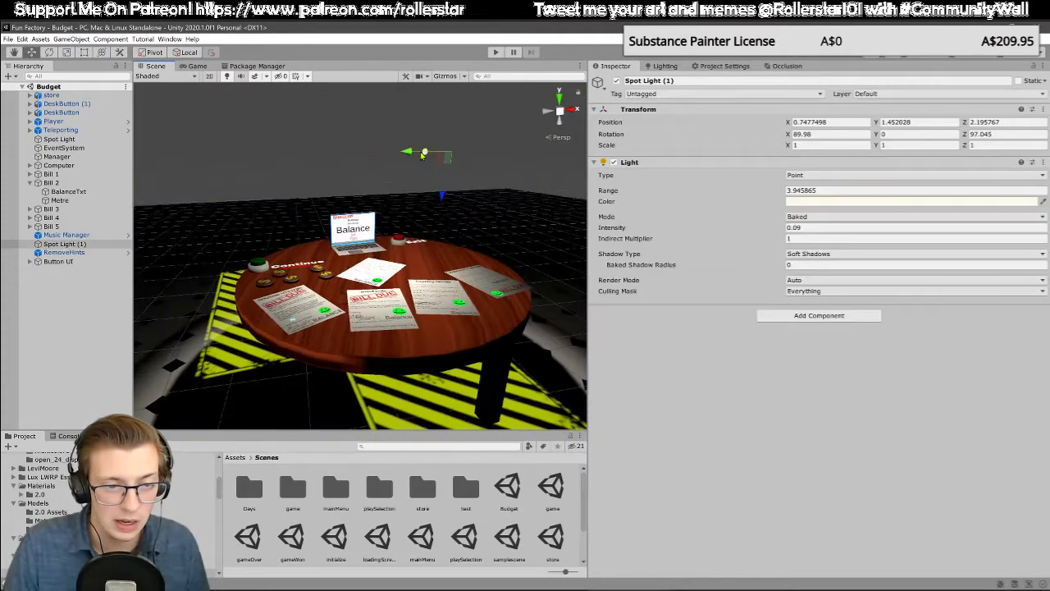
pyautogui.click(321, 164)
pyautogui.keyDown('alt'); pyautogui.moveTo(322, 164); pyautogui.dragTo(290, 181); pyautogui.keyUp('alt')
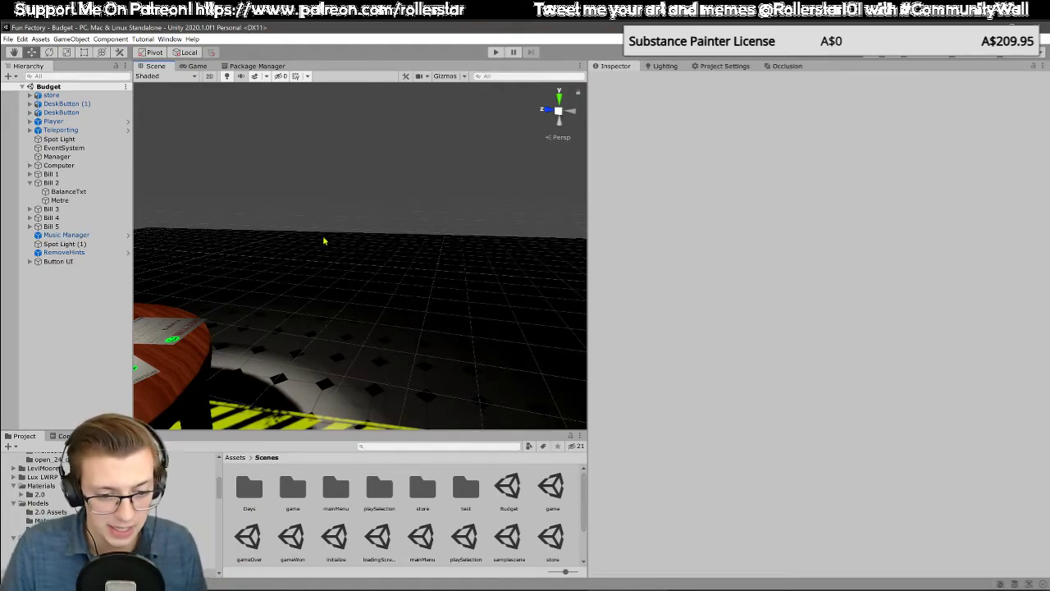
pyautogui.moveTo(324, 240)
pyautogui.keyDown('alt'); pyautogui.mouseDown()
pyautogui.moveTo(352, 237)
pyautogui.moveTo(336, 242)
pyautogui.mouseUp(); pyautogui.keyUp('alt')
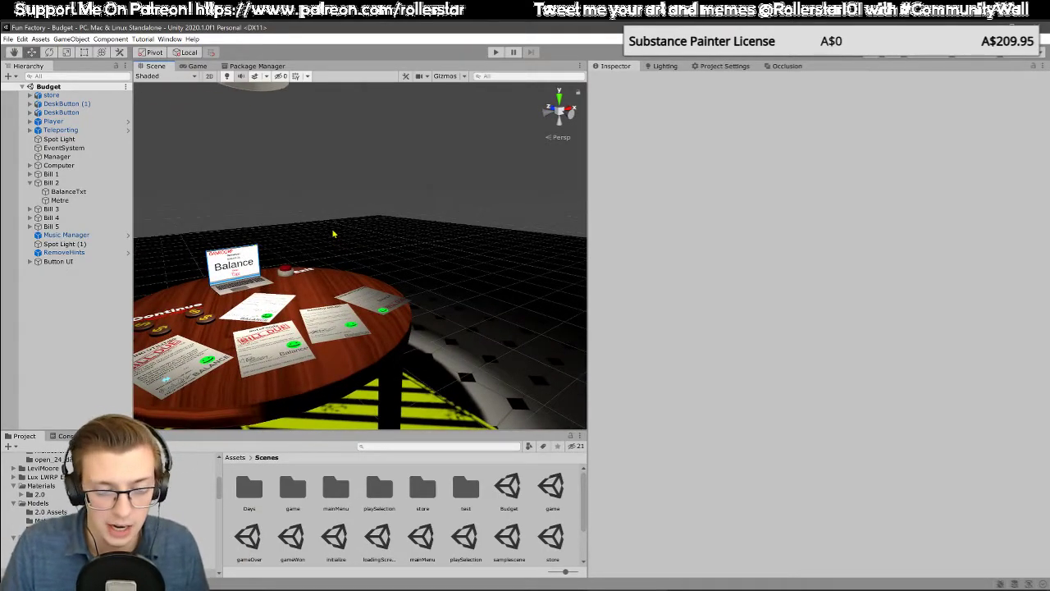
pyautogui.moveTo(372, 248); pyautogui.dragTo(322, 253, button='right')
pyautogui.moveTo(322, 252); pyautogui.dragTo(327, 257, button='middle')
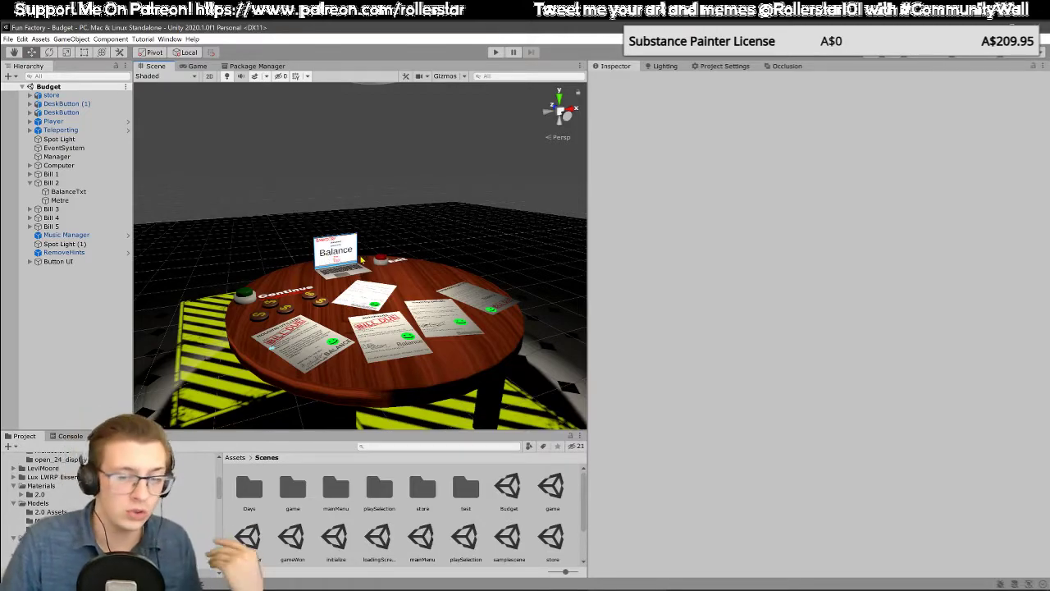
pyautogui.moveTo(390, 245); pyautogui.dragTo(358, 251, button='right')
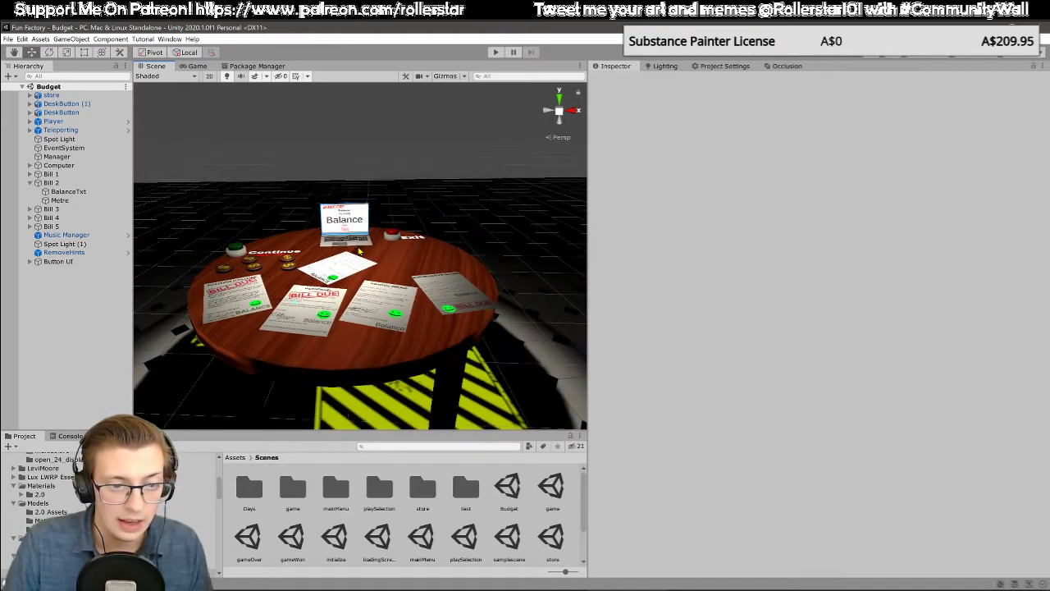
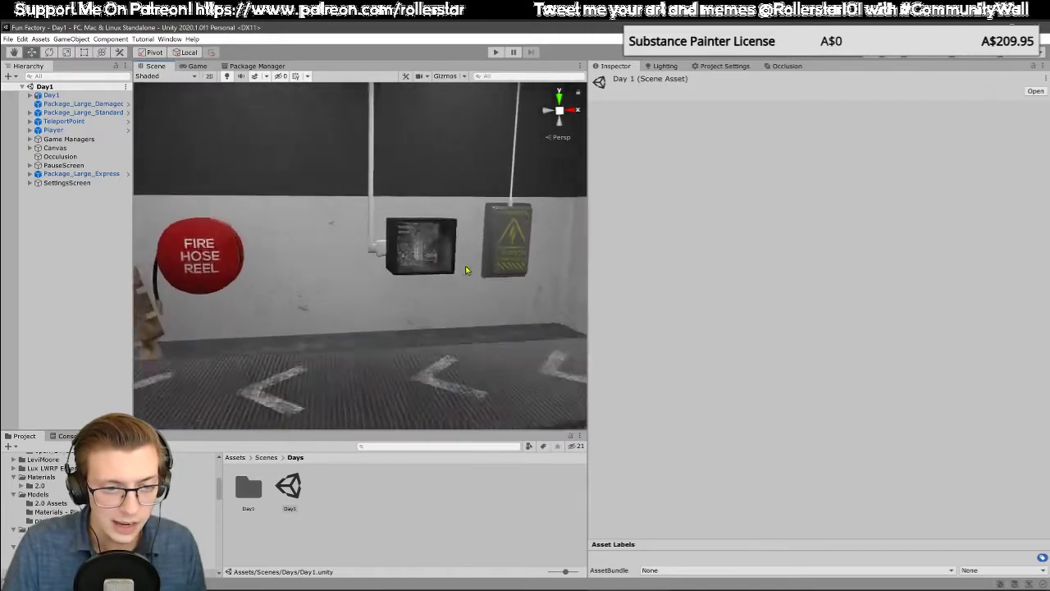
# Step: Examine the Day1 scene's back wall with the fire hose reel and electrical boxes, and the conveyor belt, from near and far
pyautogui.press('s')
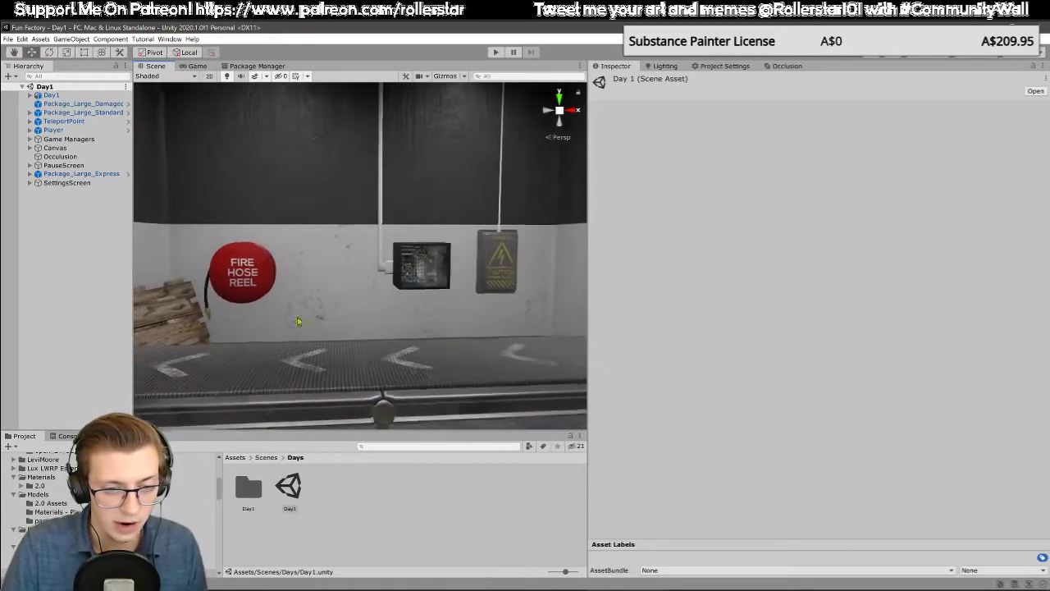
pyautogui.press('w')
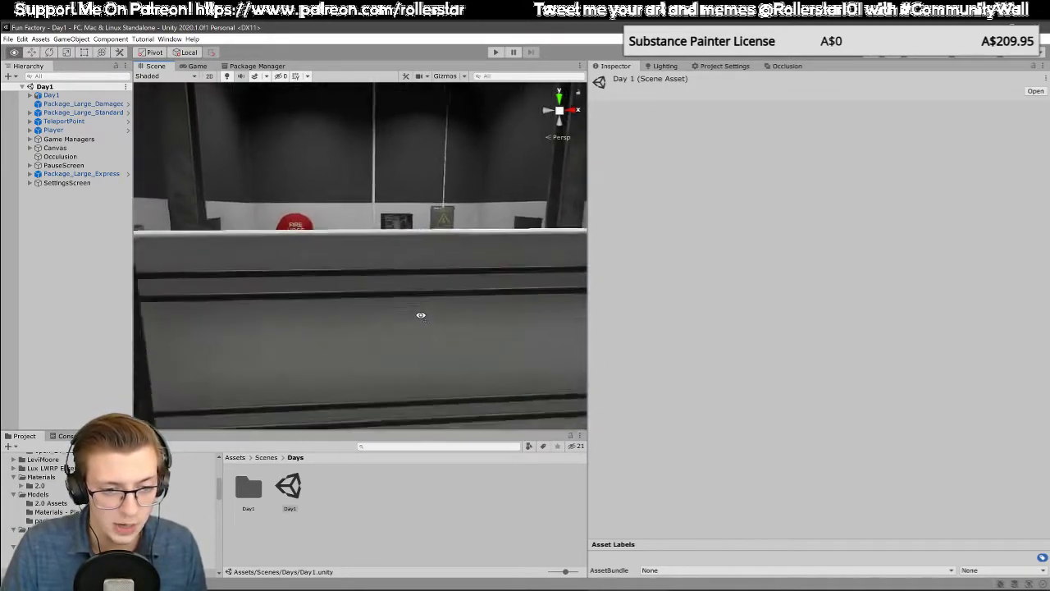
pyautogui.press('w')
pyautogui.moveTo(369, 222); pyautogui.dragTo(306, 304, button='right')
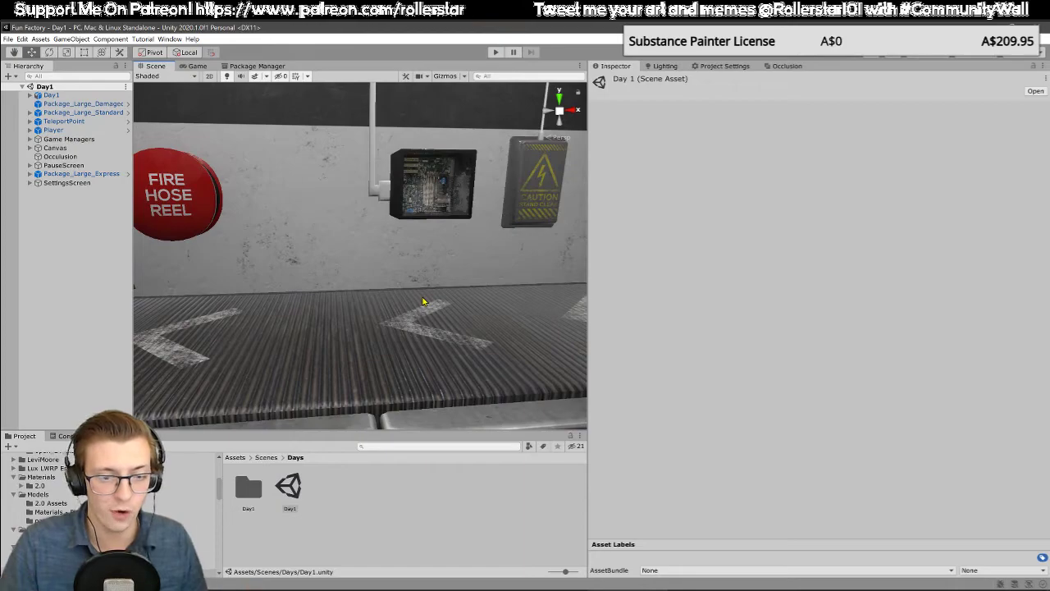
pyautogui.scroll(-5, 417, 292)
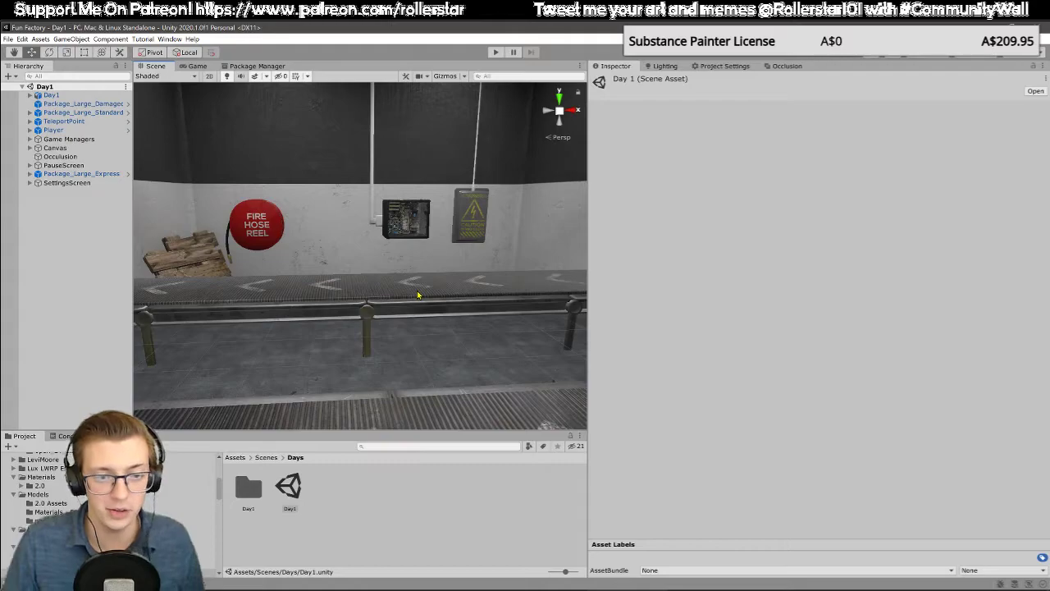
# Step: Examine the striped floor area in front of the conveyor, with the red-rimmed bin and surrounding packages, from above
pyautogui.press('s')
pyautogui.moveTo(394, 243); pyautogui.dragTo(394, 361, button='right')
pyautogui.press('w')
pyautogui.press('s')
pyautogui.press('d')
pyautogui.press('w')
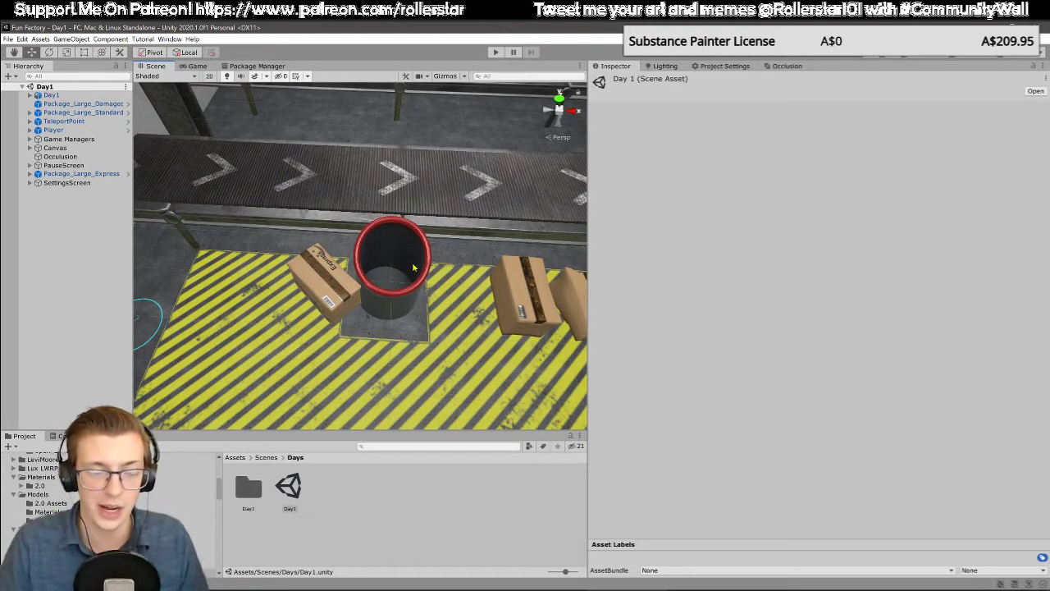
# Step: Select the Package_Large_Express box beside the red-rimmed bin and focus the view on it
pyautogui.moveTo(413, 268); pyautogui.dragTo(324, 266, button='right')
pyautogui.click(366, 279)
pyautogui.press('f')
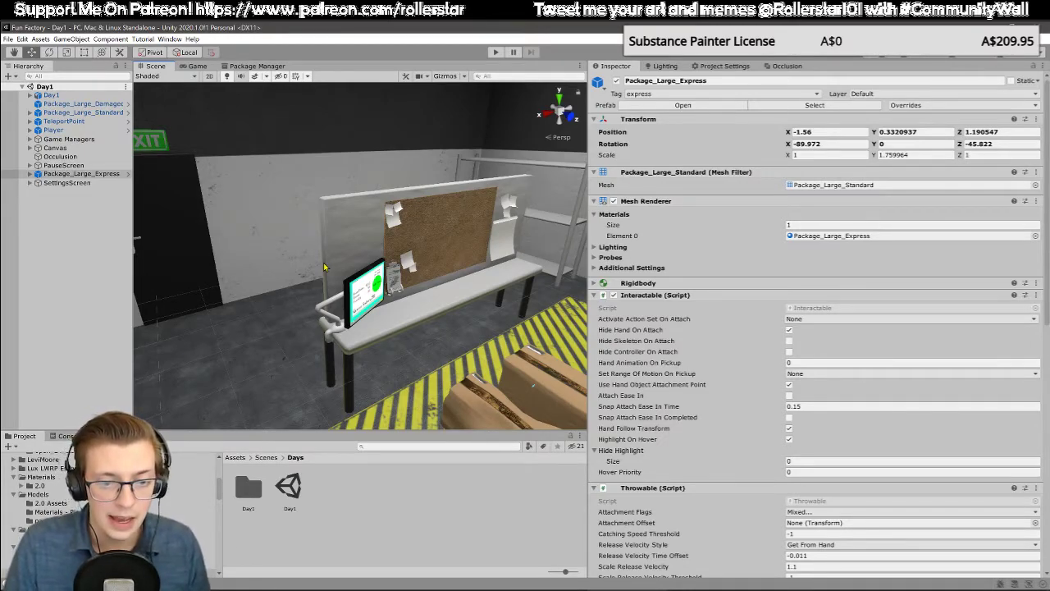
# Step: Examine the workbench with the corkboard, pinned notes and salary screen from the side and from the front
pyautogui.moveTo(324, 266); pyautogui.dragTo(407, 284, button='right')
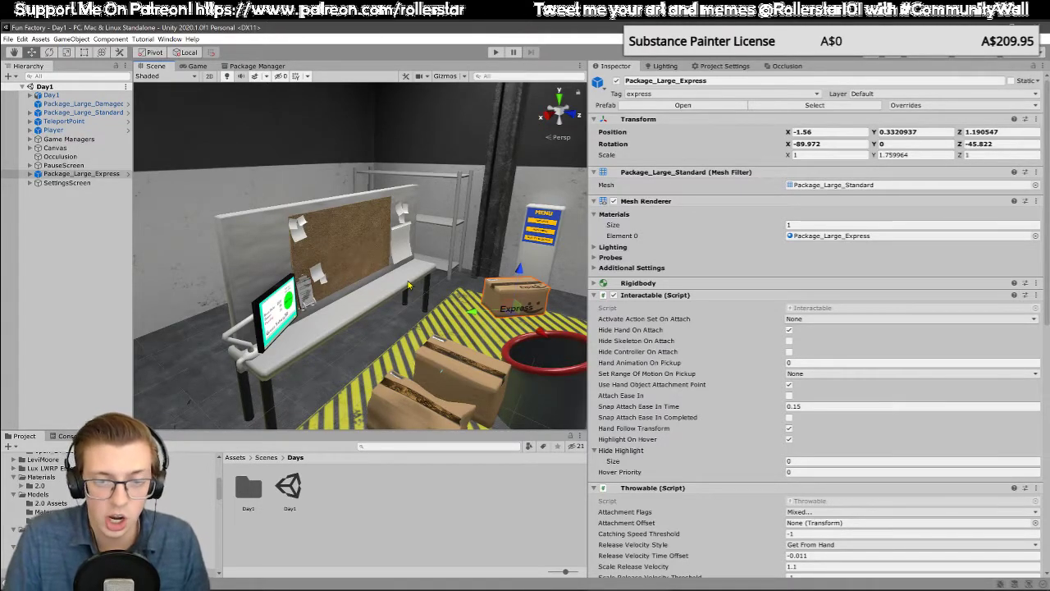
pyautogui.press('d')
pyautogui.moveTo(408, 285); pyautogui.dragTo(441, 308, button='right')
pyautogui.press('w')
pyautogui.press('w')
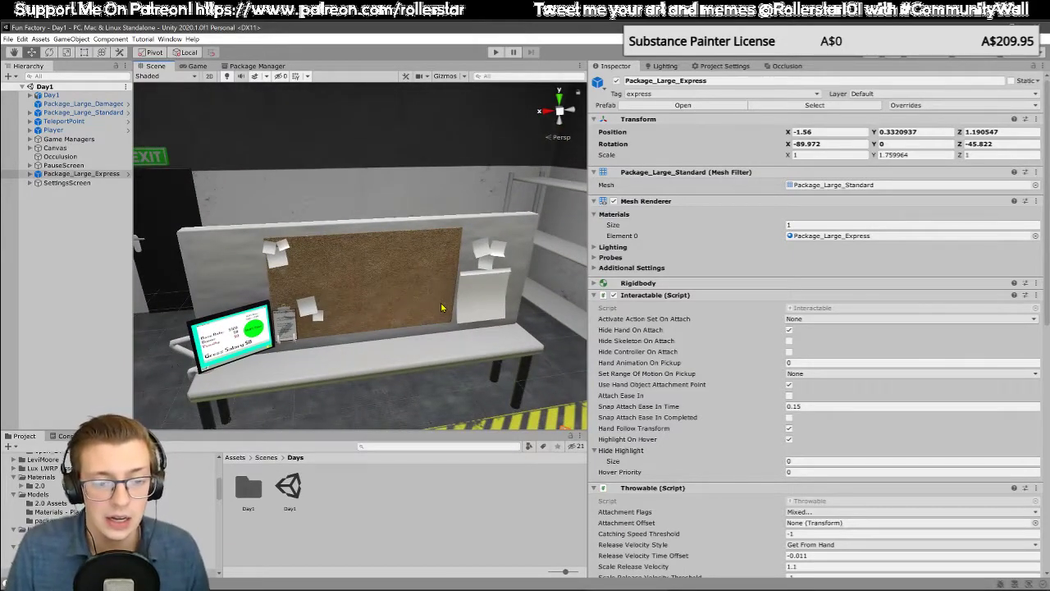